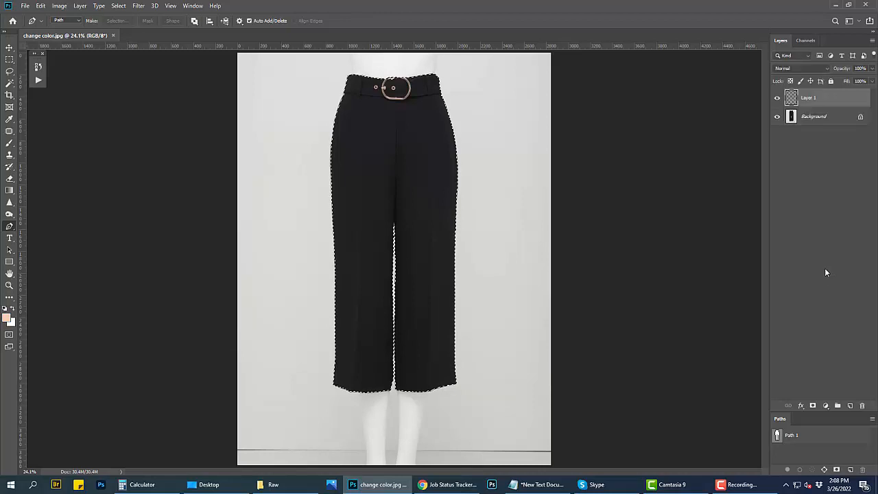
Step: Duplicate Path 1 and trace the outline of the left belt eyelet on the copy with the Pen tool
click(826, 441)
drag(826, 440, 851, 469)
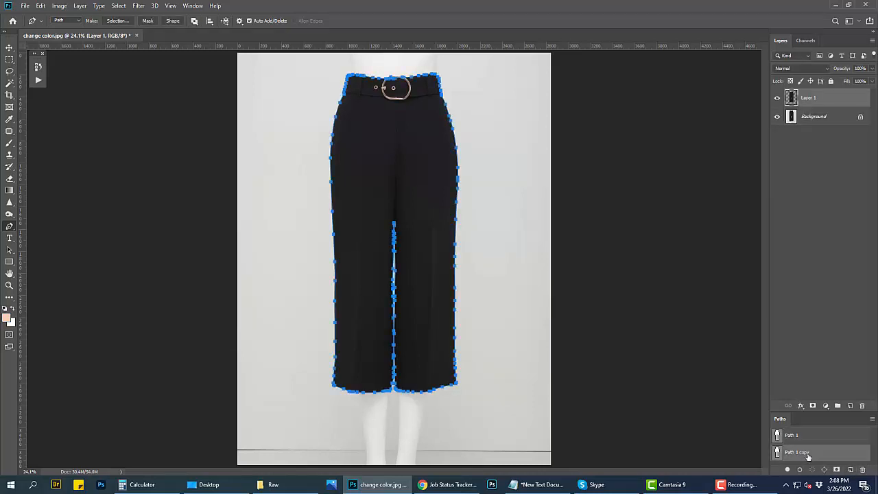
drag(392, 61, 413, 100)
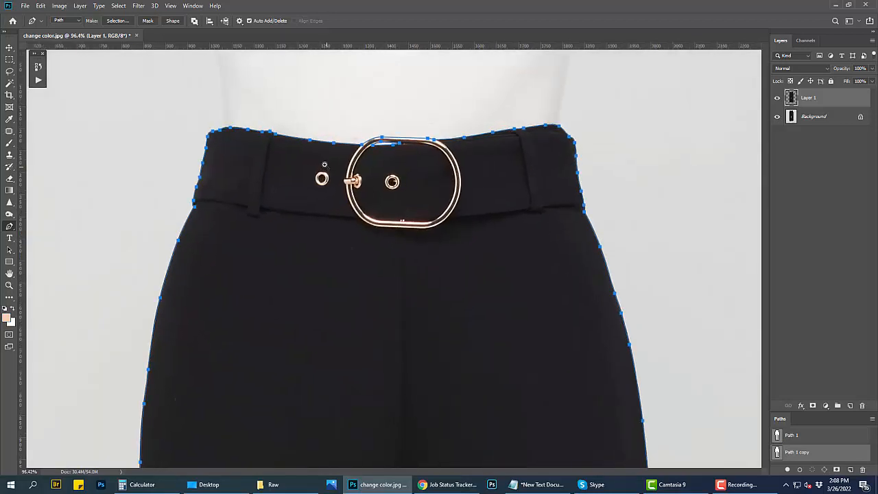
drag(318, 166, 346, 257)
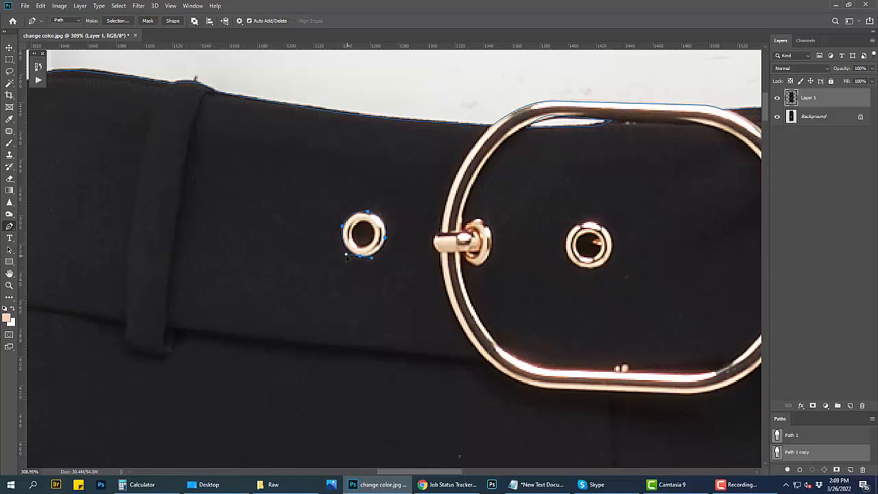
Step: Trace the buckle's inner edge with the Pen tool from below the prong down and along the bottom
scroll(451, 278, down, 5)
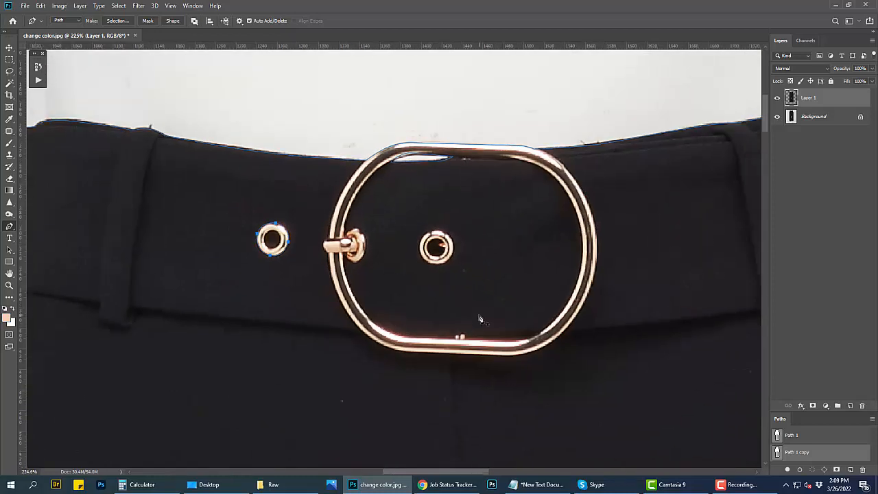
scroll(365, 329, up, 2)
scroll(365, 329, up, 2)
click(339, 234)
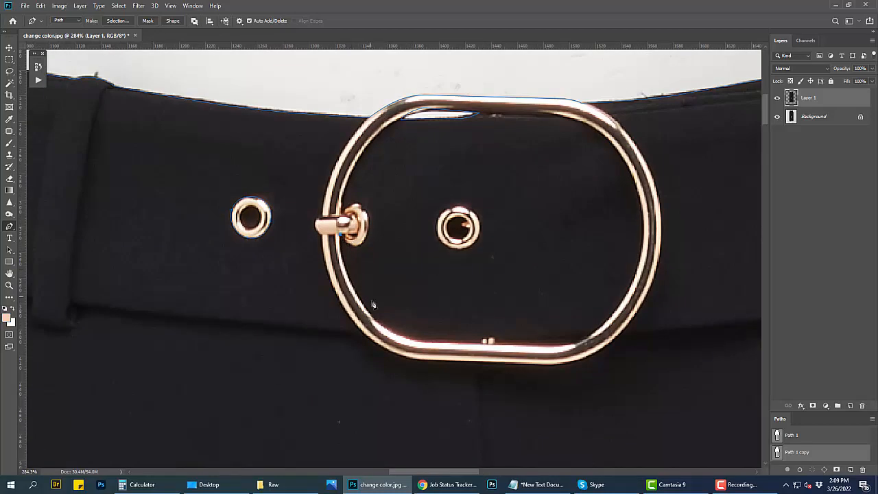
drag(364, 304, 389, 336)
drag(447, 340, 473, 339)
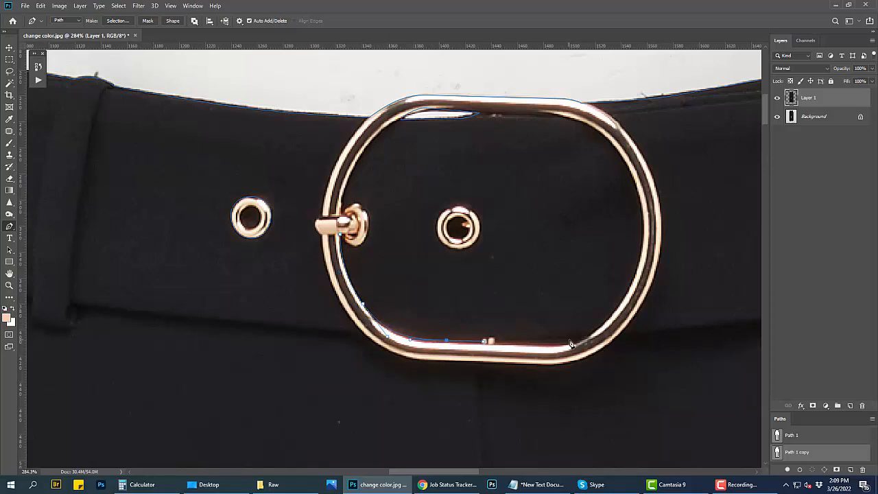
drag(569, 340, 591, 338)
Step: Undo the last anchor, retrace around the small metal bumps at the buckle's bottom and continue along the lower-right inner edge
drag(543, 359, 417, 293)
key(ctrl+z)
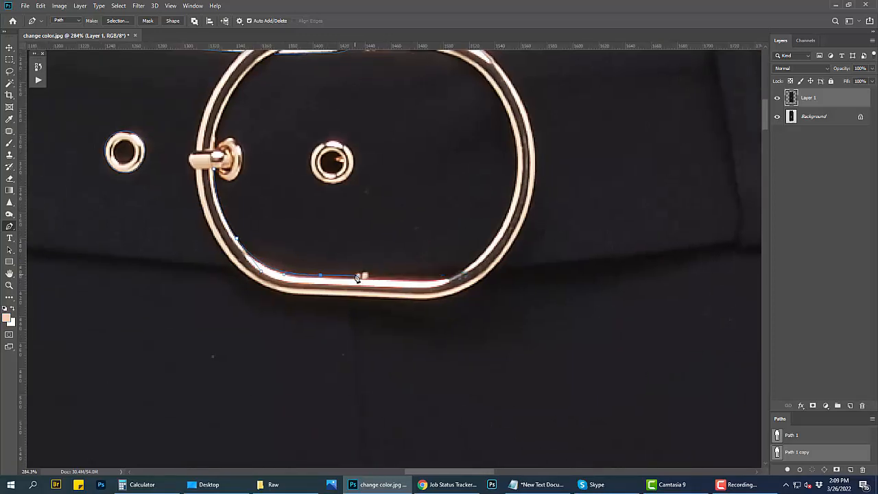
drag(360, 276, 466, 270)
key(Down)
drag(513, 193, 522, 144)
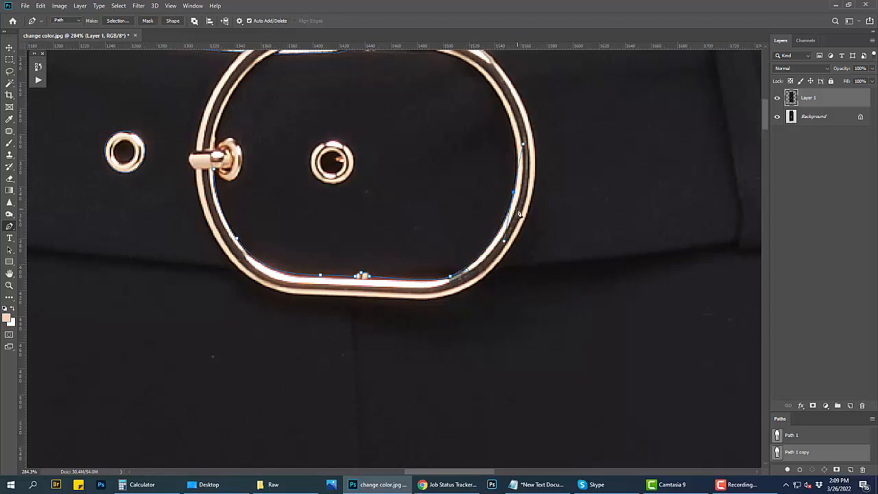
Step: Continue the buckle's inner path up the right side and across the top edge to the upper-left corner
drag(519, 214, 532, 331)
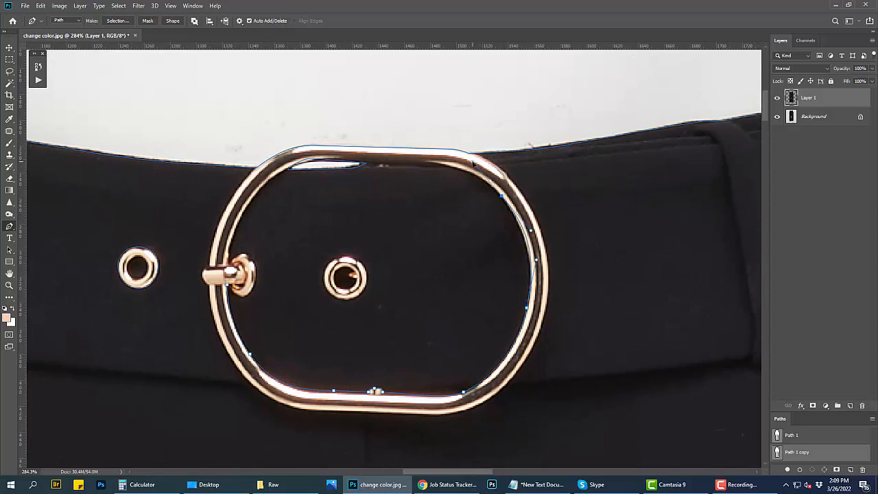
drag(473, 162, 402, 159)
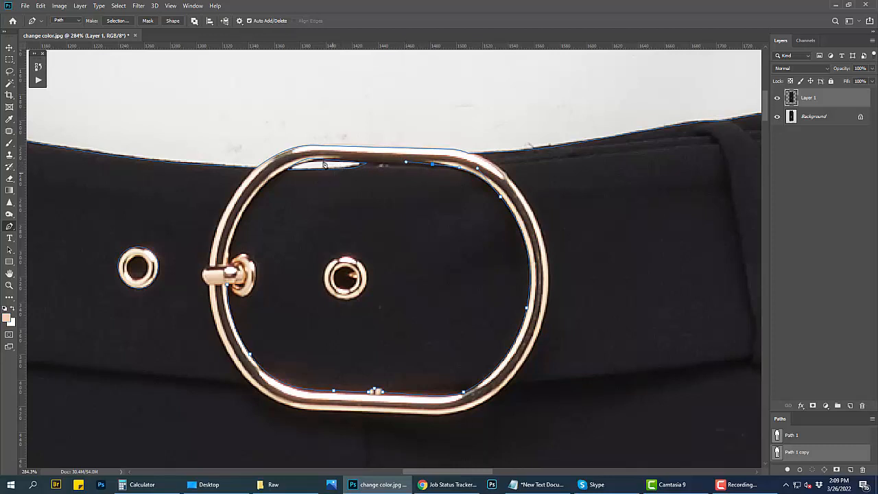
drag(331, 166, 350, 180)
ctrl+alt+click(358, 168)
click(345, 170)
click(435, 165)
drag(387, 188, 445, 185)
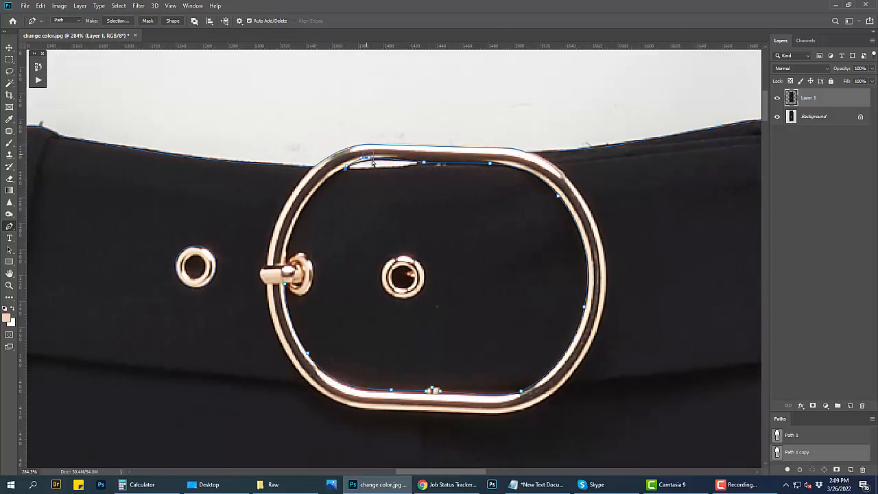
drag(367, 159, 370, 160)
Step: Close the inner path down the buckle's left side and around the prong base, and trace the eyelet inside the buckle
drag(316, 226, 347, 190)
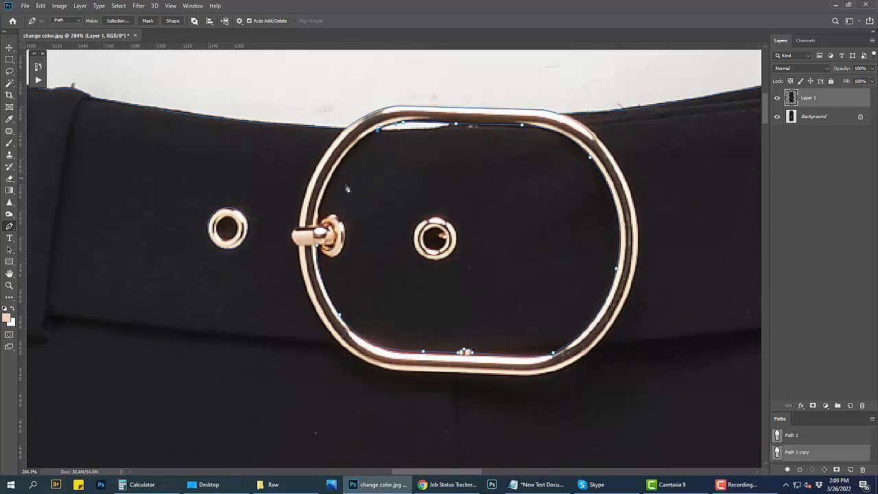
drag(319, 229, 303, 303)
alt+click(317, 223)
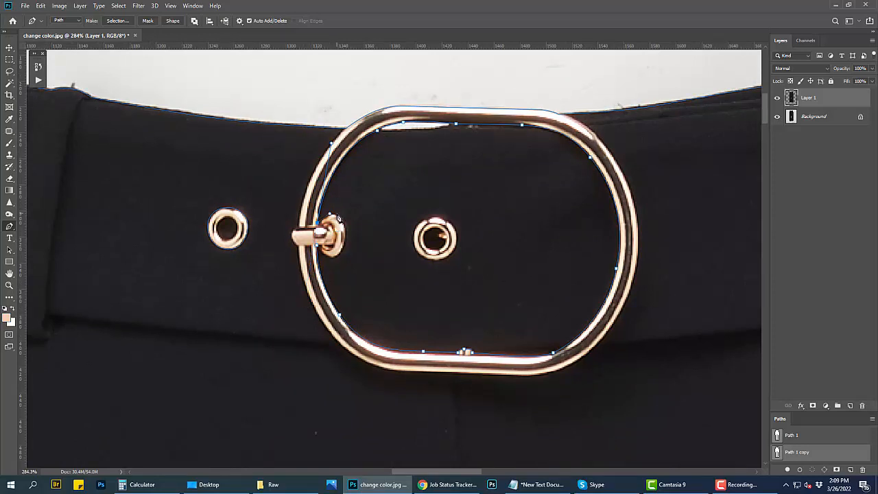
click(339, 217)
drag(345, 249, 309, 231)
drag(432, 261, 451, 257)
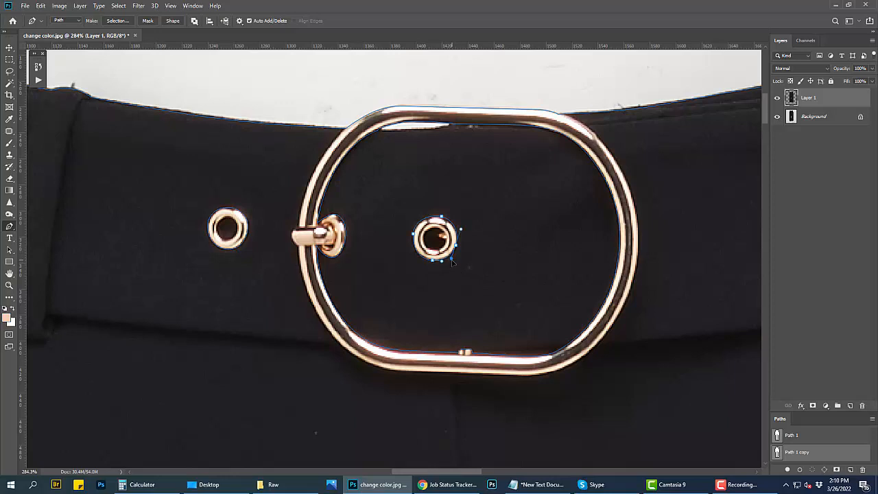
Step: Reroute the waistline path from the buckle's upper left around the prong tip and along its outer left and bottom edges
drag(415, 139, 421, 186)
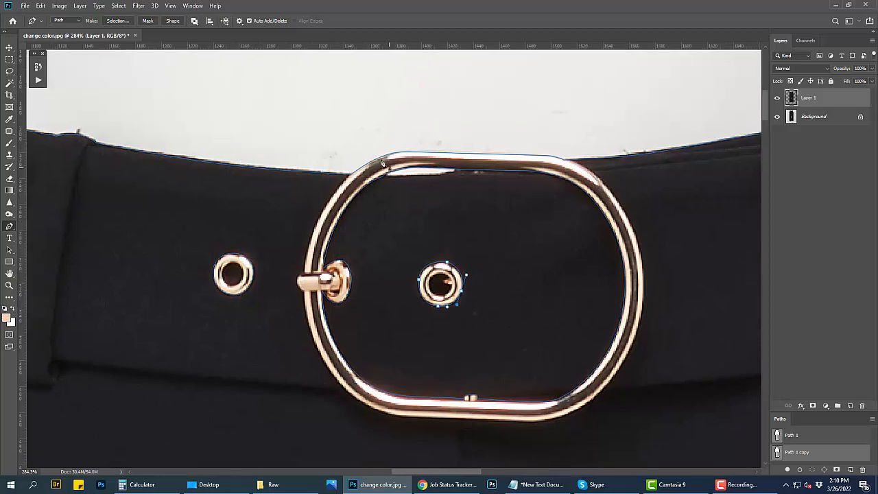
drag(375, 144, 388, 158)
key(Delete)
click(351, 174)
drag(337, 224, 355, 160)
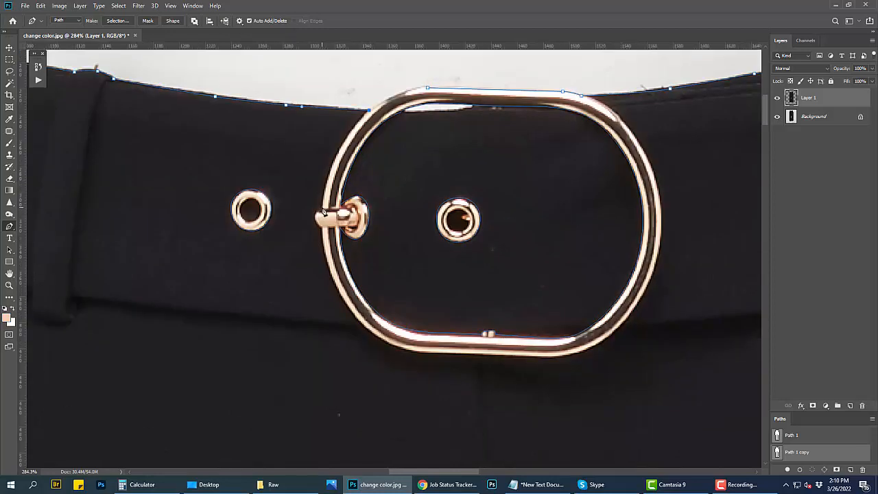
drag(321, 209, 321, 253)
drag(345, 293, 325, 234)
drag(381, 259, 407, 262)
drag(477, 264, 521, 265)
drag(582, 241, 611, 218)
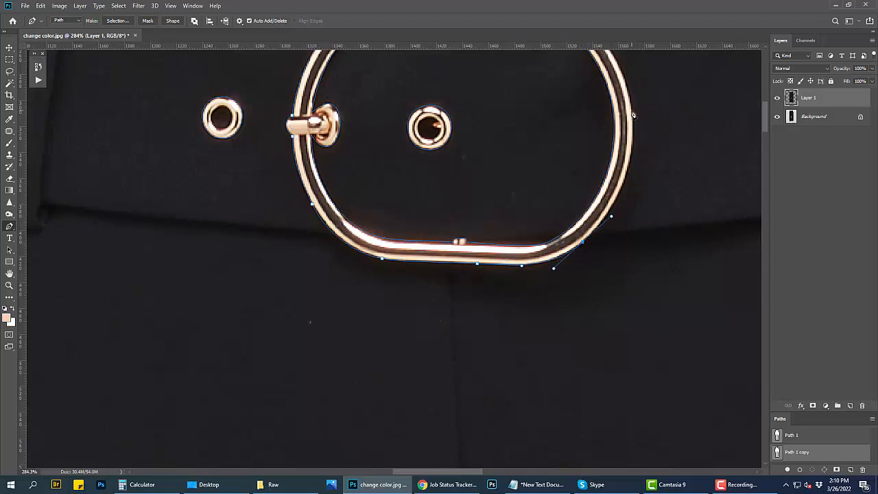
Step: Complete the path up the buckle's outer right edge, removing the old top anchor and joining the waistline at the upper right
drag(632, 111, 643, 274)
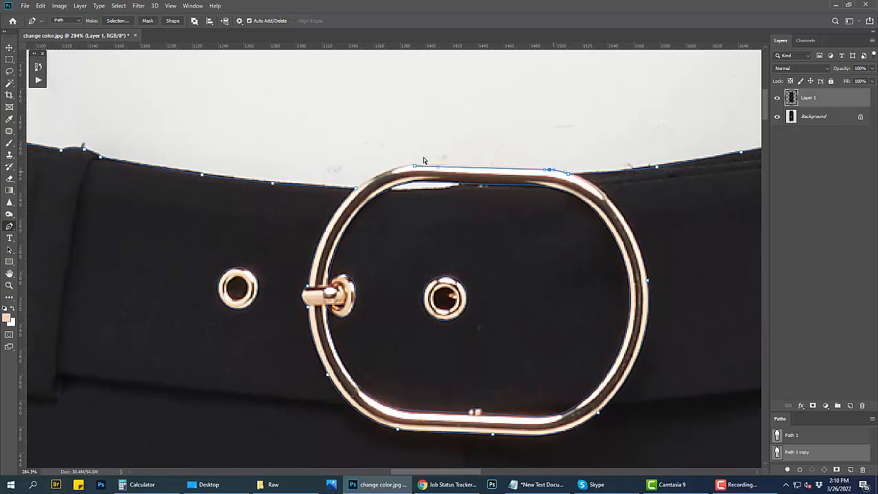
click(415, 166)
key(ctrl+z)
click(568, 174)
mouse_move(576, 197)
mouse_down()
mouse_move(545, 168)
mouse_move(578, 197)
mouse_up()
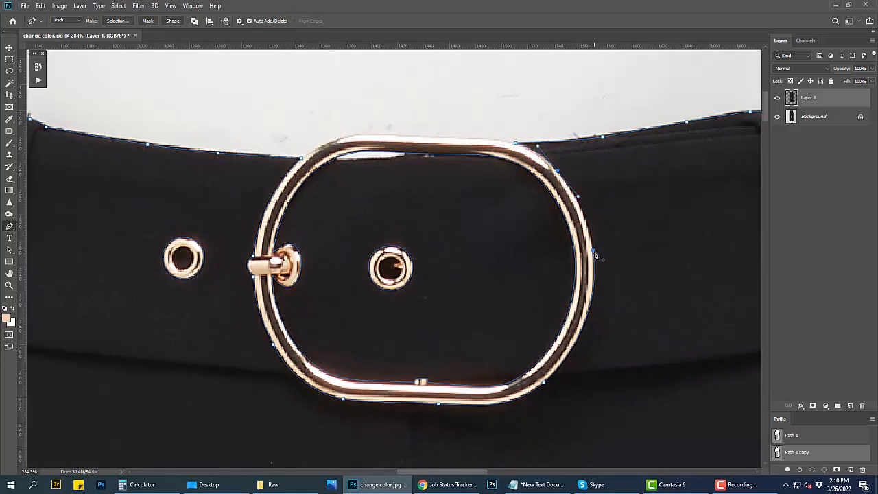
drag(593, 251, 597, 279)
Step: Load the path as a selection and check the masked belt hardware in Quick Mask mode
scroll(583, 285, down, 5)
drag(523, 277, 495, 184)
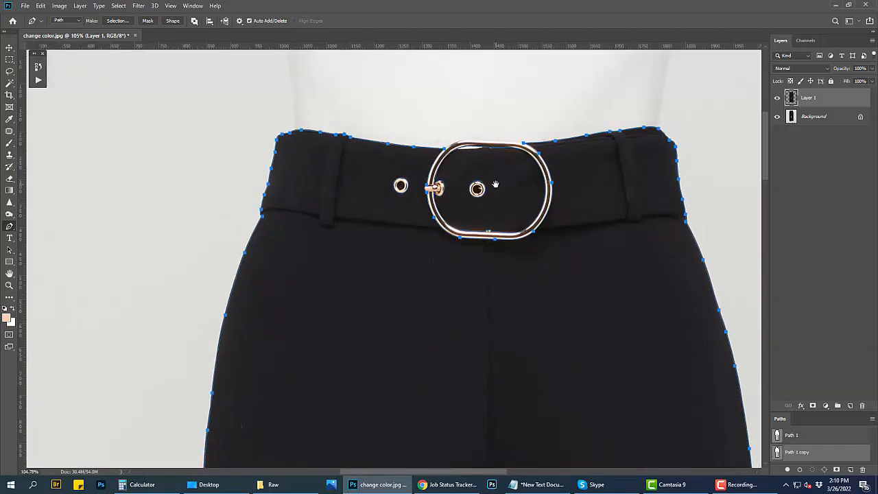
key(ctrl+Return)
key(q)
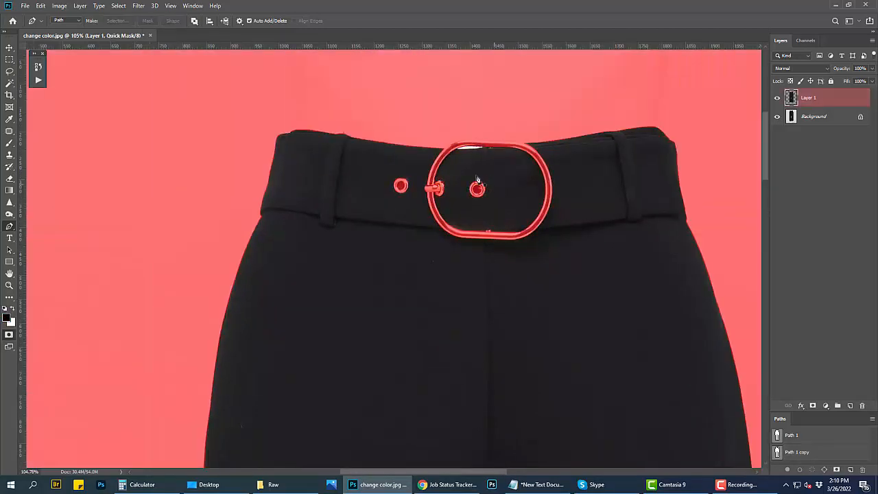
key(q)
Step: Reopen Path 1 copy and reroute the inner buckle path below the white gap under the buckle's top edge
scroll(476, 177, up, 4)
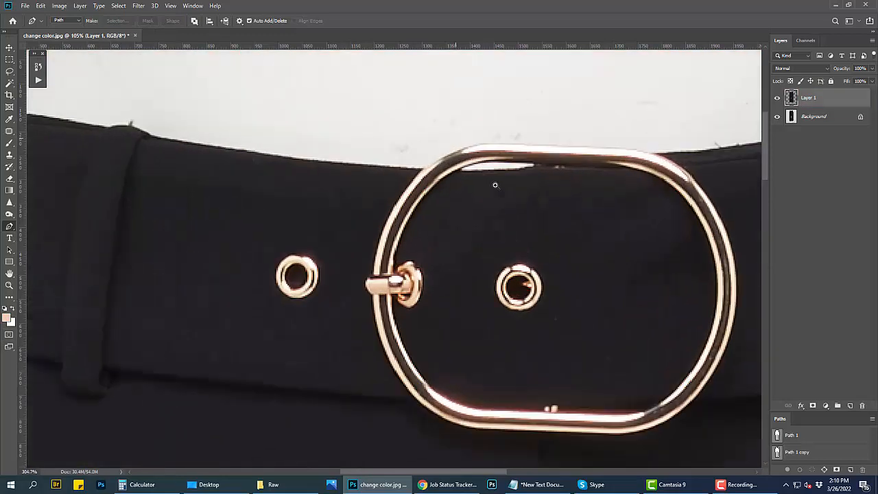
click(797, 452)
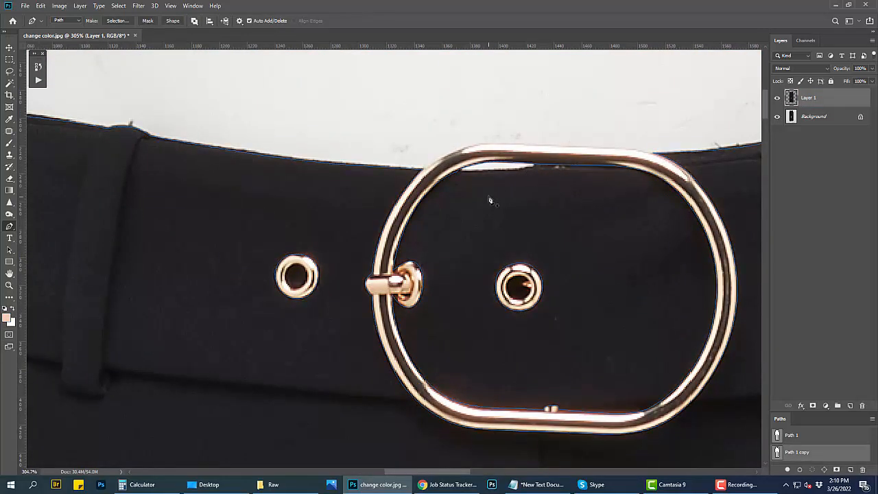
scroll(494, 172, up, 2)
ctrl+click(446, 172)
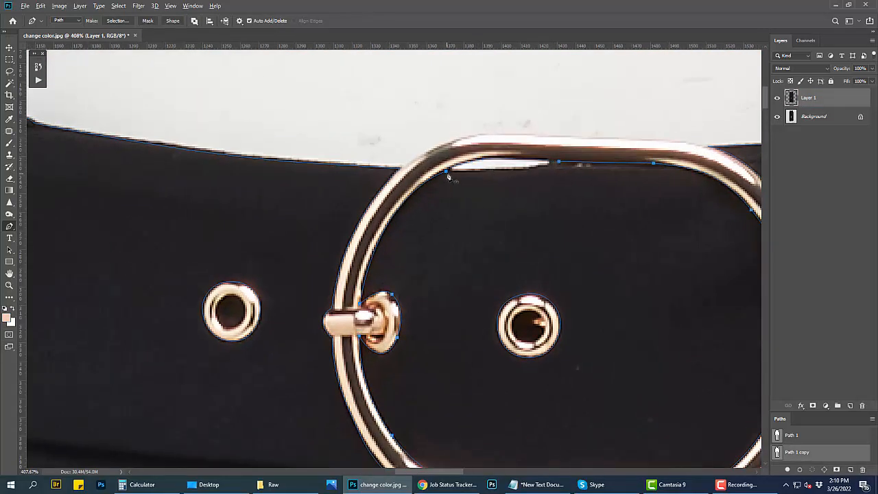
click(493, 171)
click(519, 170)
drag(559, 162, 577, 160)
drag(540, 212, 472, 169)
Step: Load the corrected path as a selection, inspect it in Quick Mask over the whole image, and deselect
key(ctrl+Return)
key(q)
key(ctrl+0)
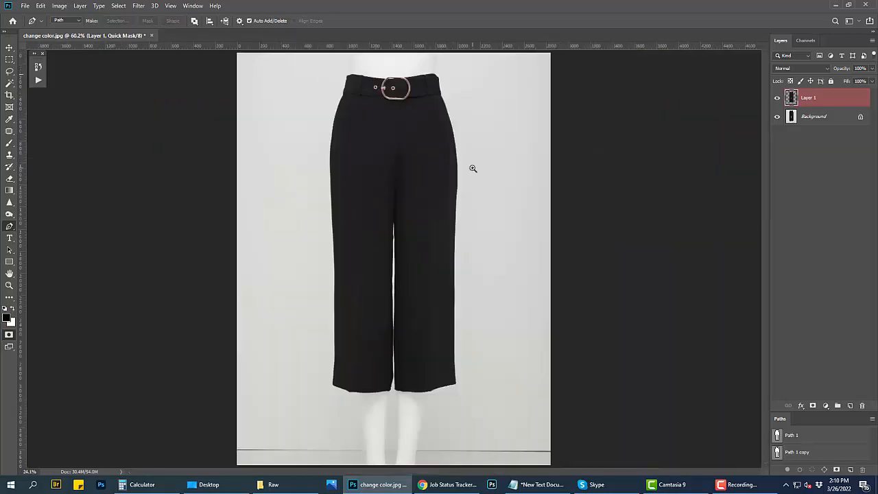
key(q)
key(ctrl+d)
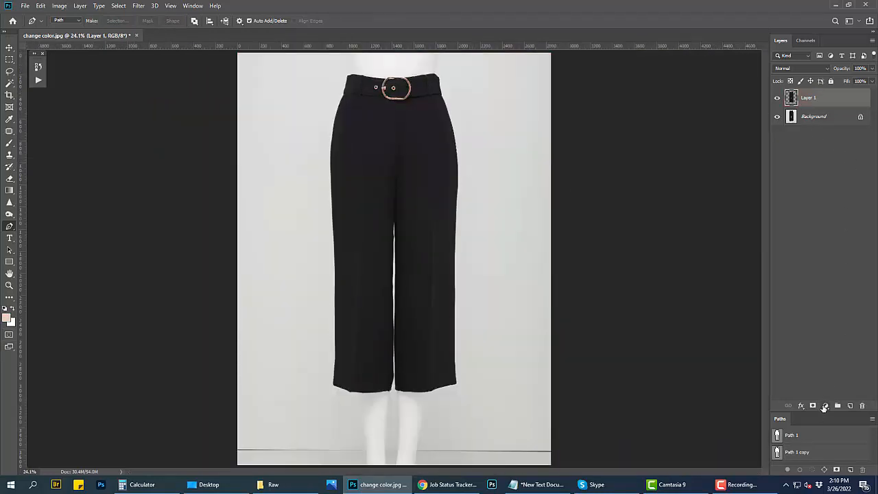
Step: Marquee a rectangular area on the left thigh, add a new layer above the trousers layer and clear the selection
drag(348, 241, 508, 384)
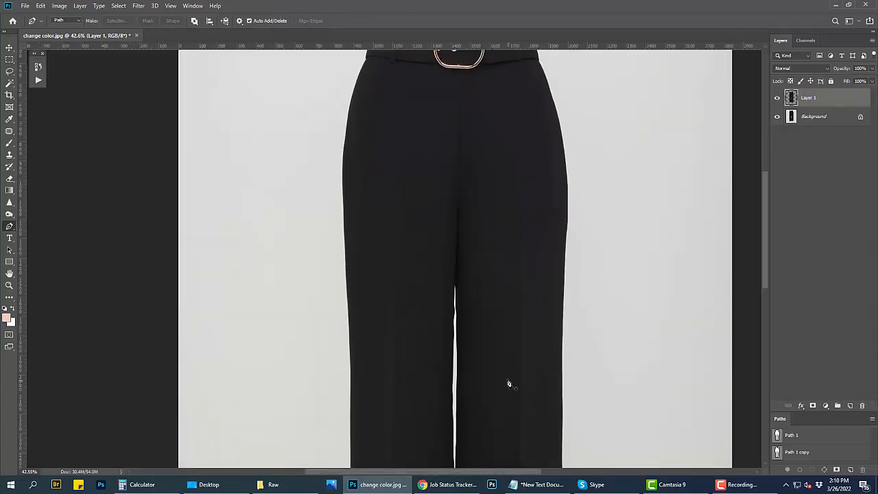
key(m)
scroll(429, 254, up, 2)
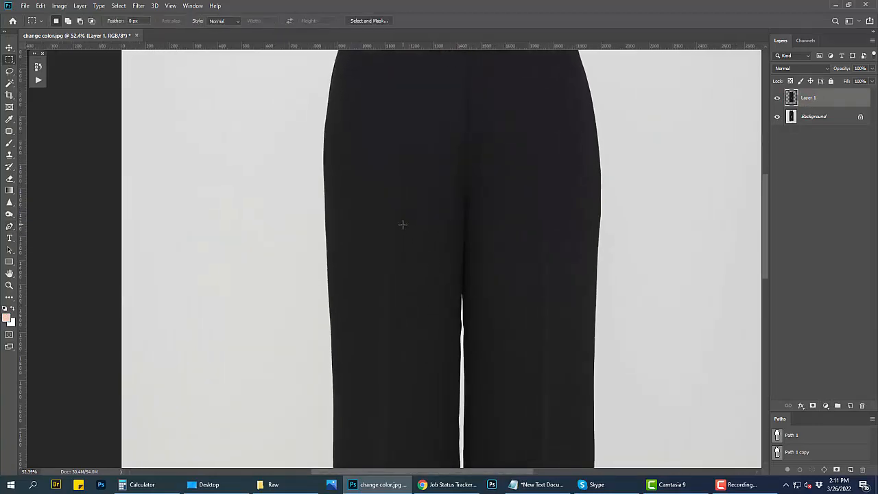
drag(403, 224, 428, 251)
drag(374, 157, 445, 260)
key(ctrl+shift+alt+n)
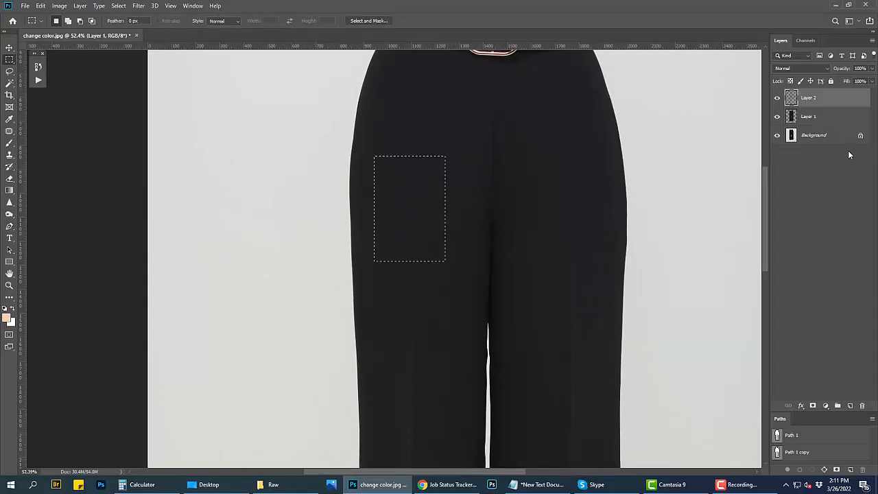
key(ctrl+d)
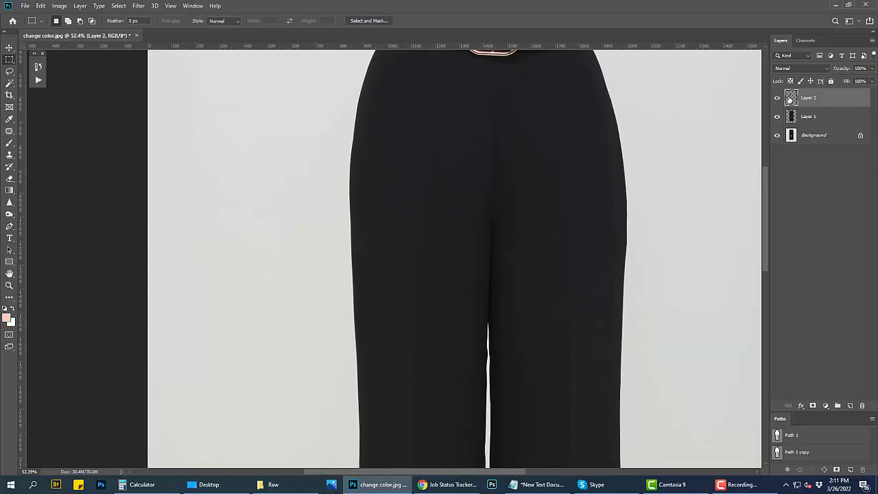
Step: Switch to the Notepad document, copy the color code d32525 and return to Photoshop
alt+scroll(488, 299, down, 3)
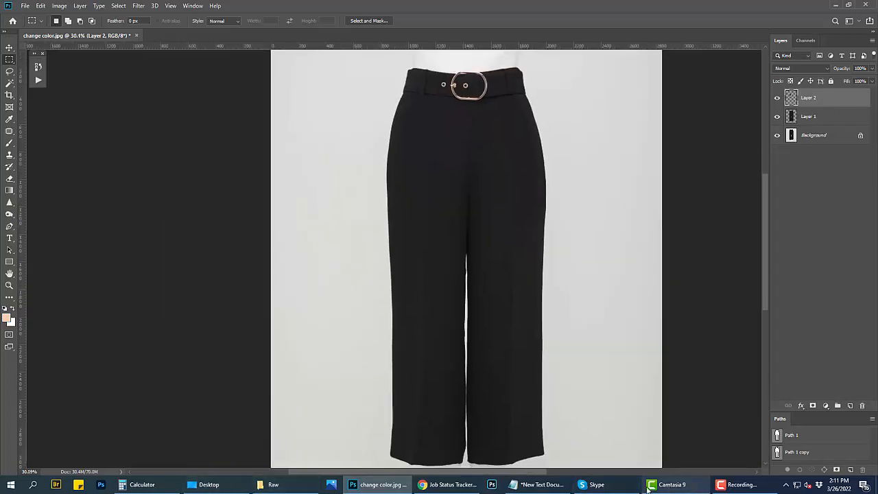
click(547, 484)
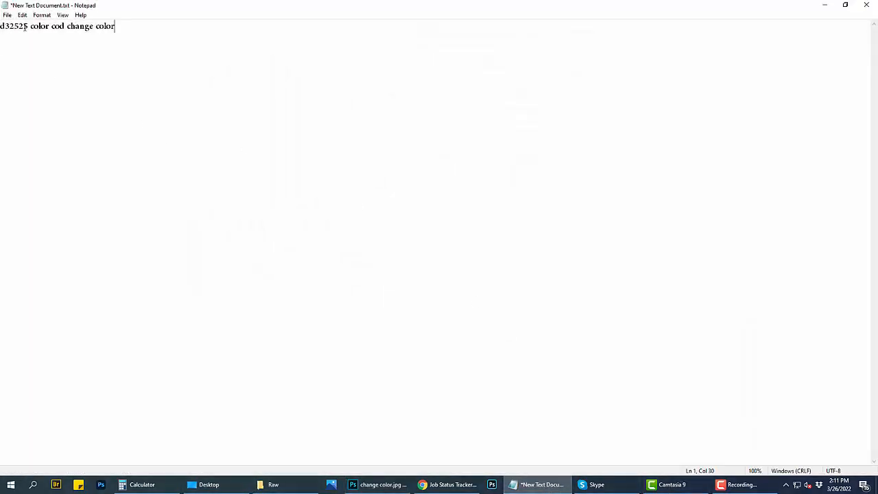
drag(29, 26, 2, 28)
key(ctrl+c)
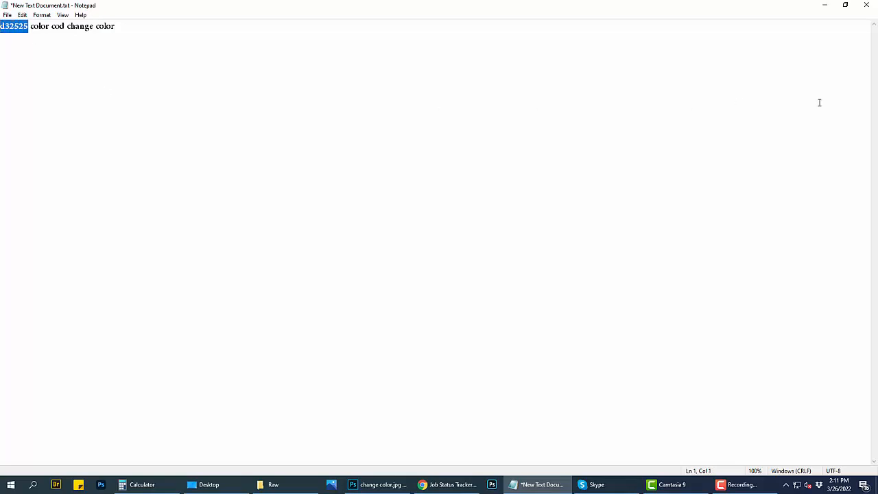
click(823, 5)
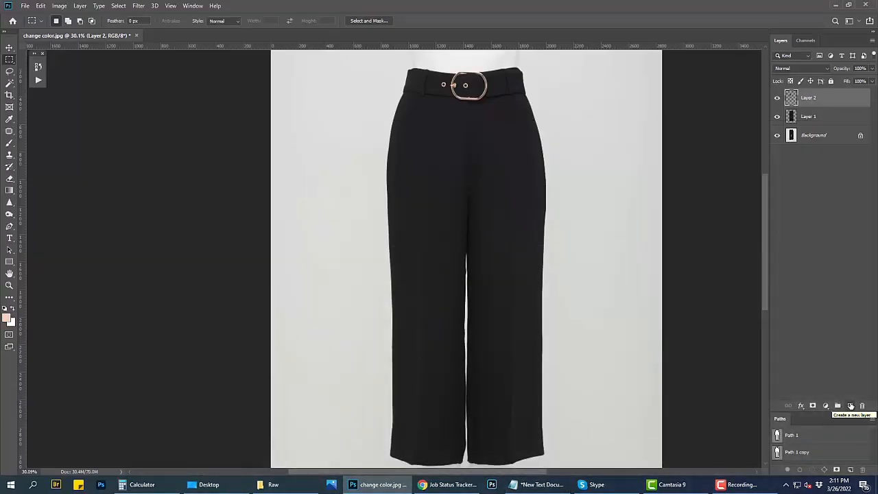
Step: Add a new layer above Layer 2 and set the foreground color to d32525
click(850, 405)
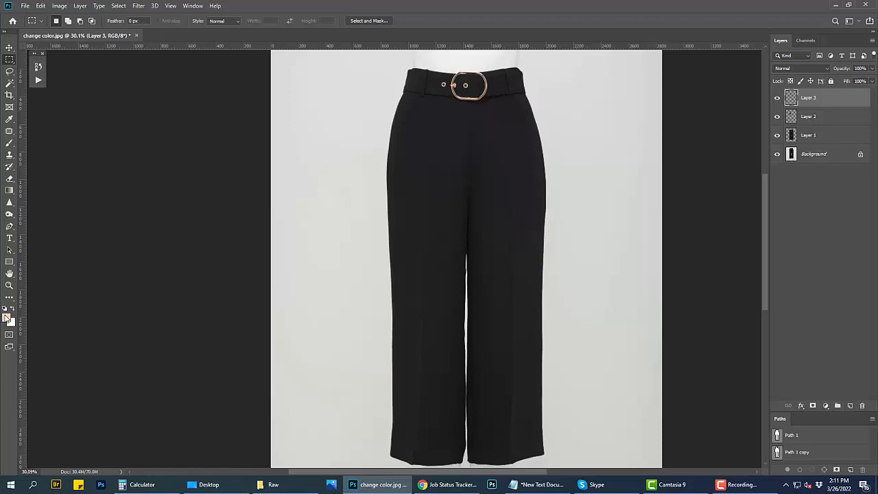
click(6, 317)
key(ctrl+v)
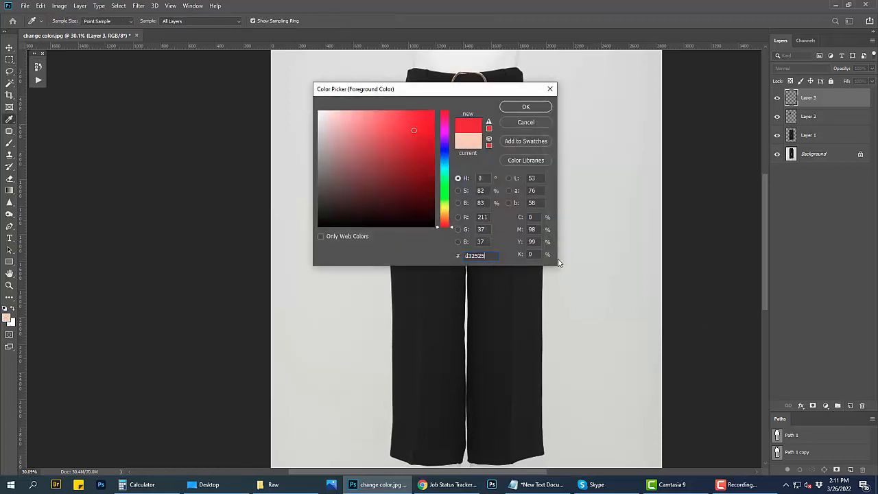
click(524, 106)
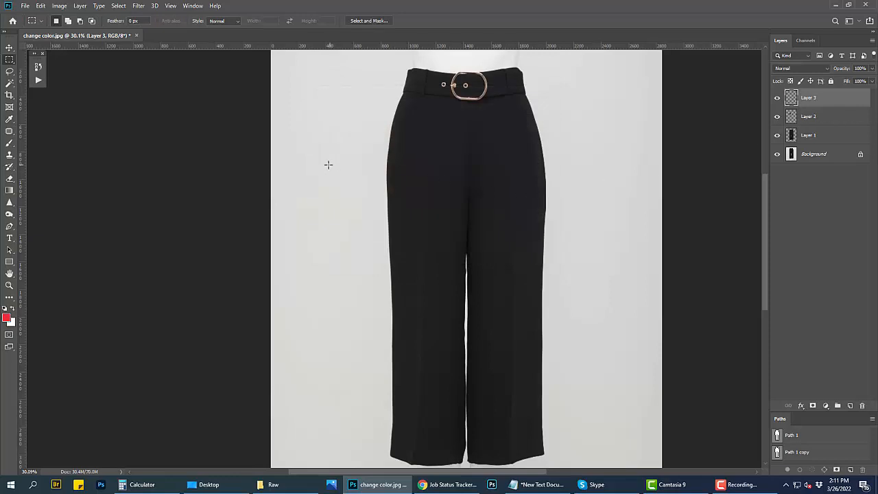
Step: Fill a rectangular area beside the trousers' left thigh with the red foreground color on Layer 3, and clear the selection
drag(324, 168, 383, 259)
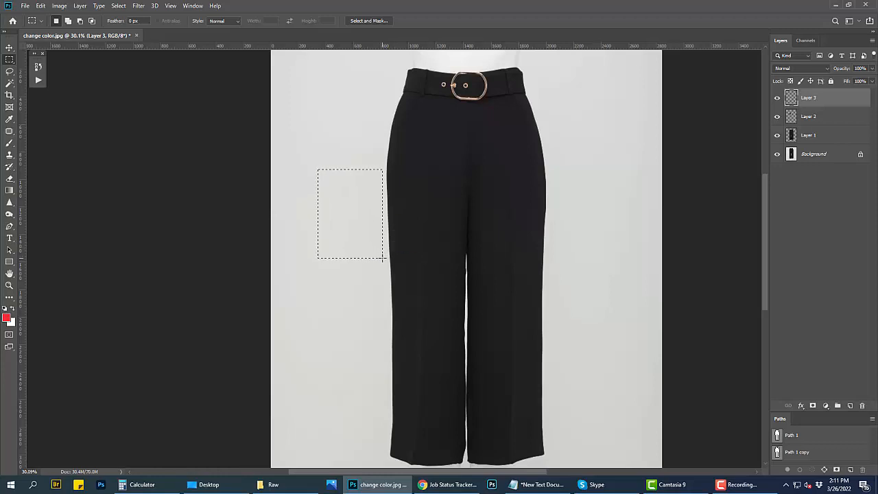
key(ctrl+BackSpace)
key(alt+BackSpace)
key(ctrl+d)
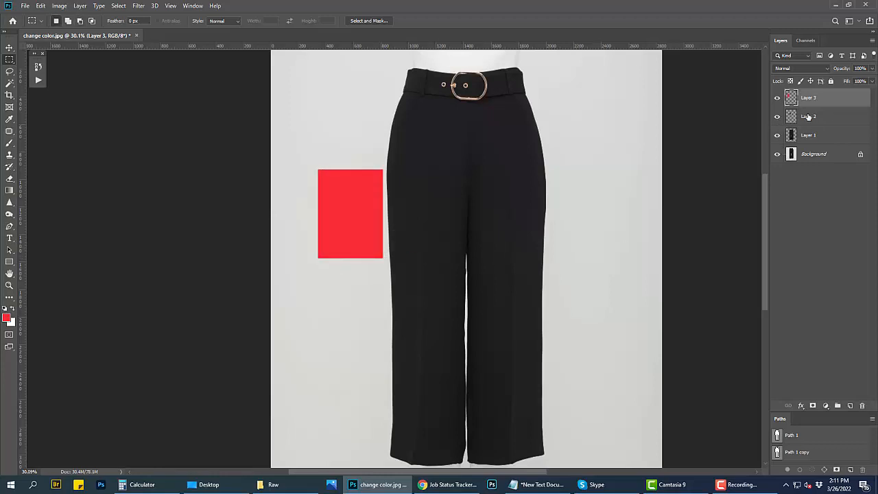
Step: Apply an Average blur to the thigh sample on Layer 2, deselect, and move the sample directly below the red swatch
click(802, 116)
ctrl+click(792, 116)
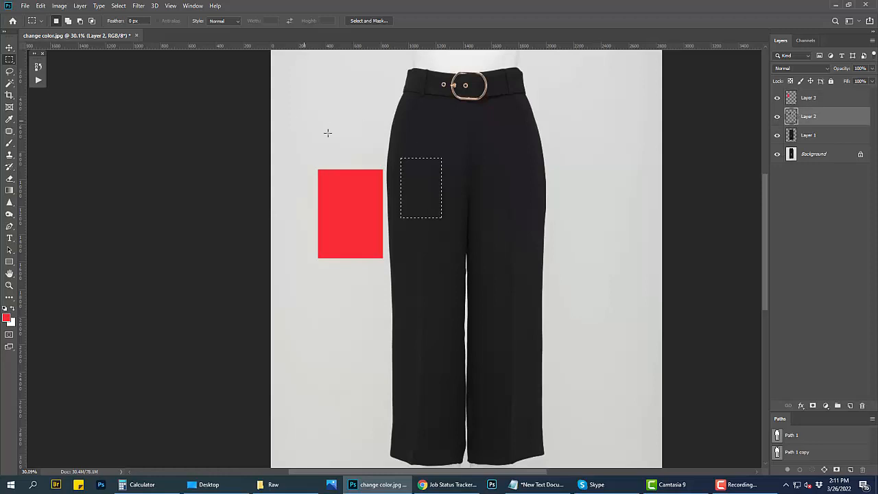
click(139, 6)
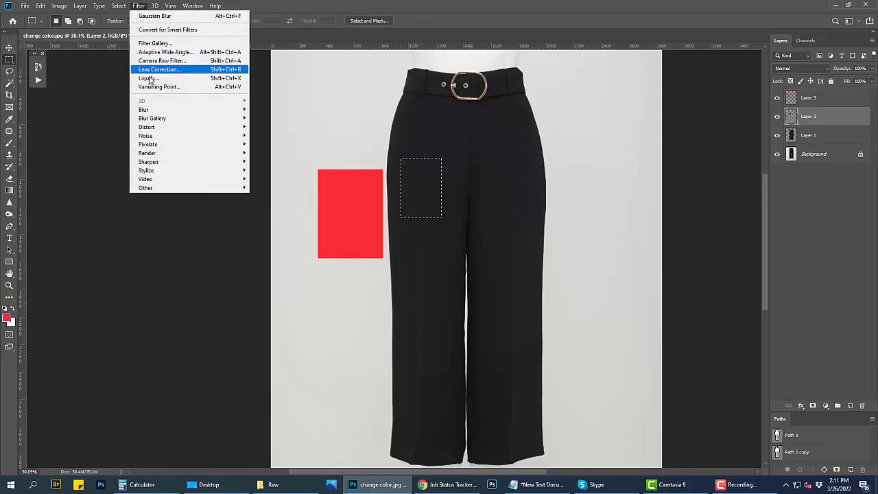
mouse_move(160, 112)
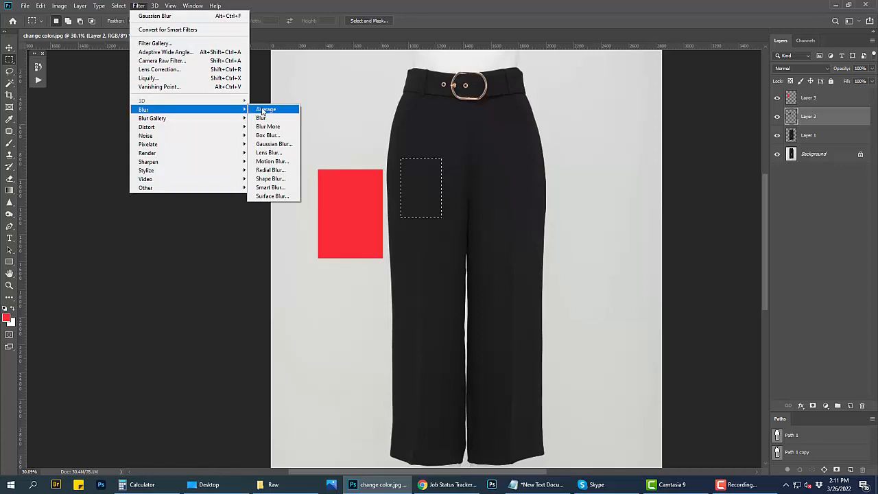
click(264, 109)
click(415, 256)
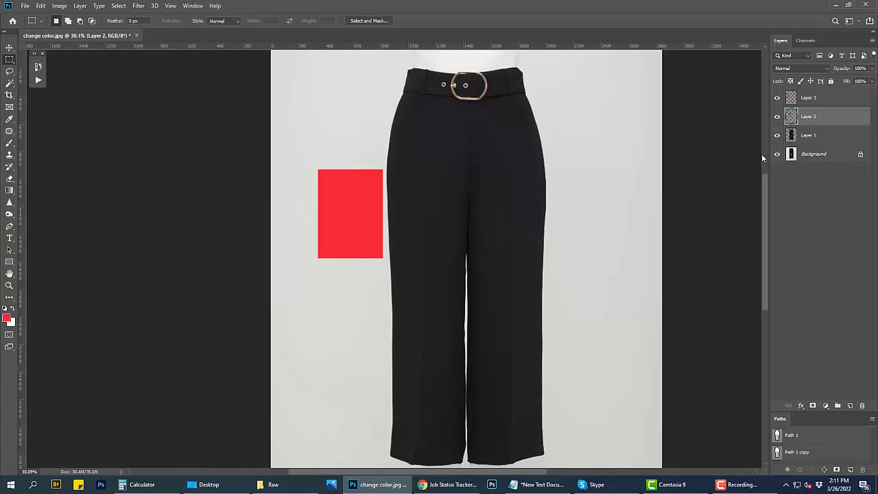
key(v)
drag(412, 190, 360, 295)
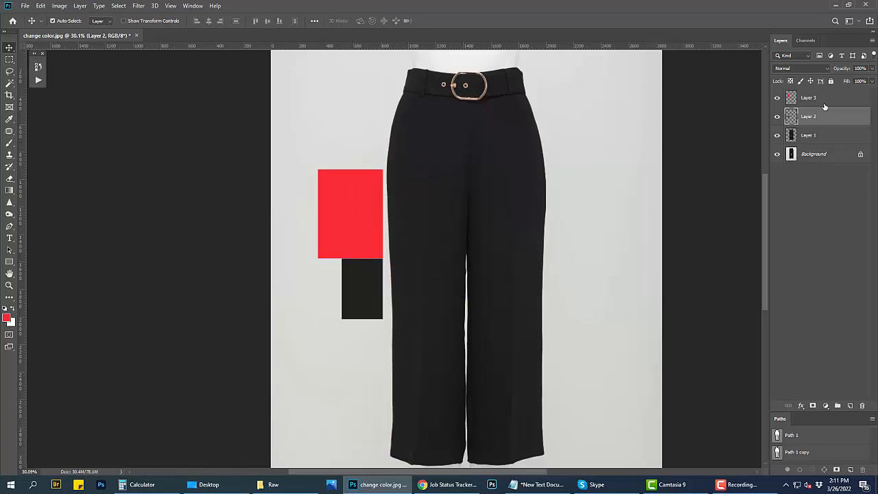
Step: Add a Hue/Saturation adjustment layer with saturation -100 above Layer 2, and a Levels adjustment layer on top of it
click(826, 406)
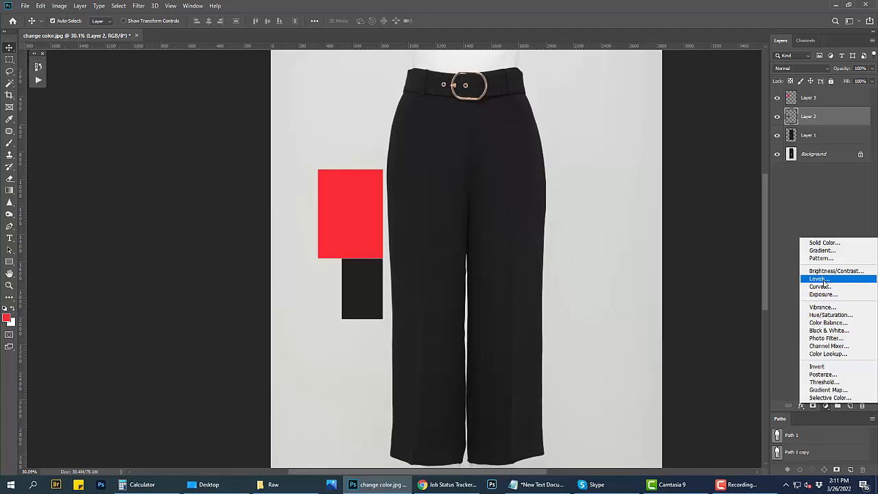
click(828, 316)
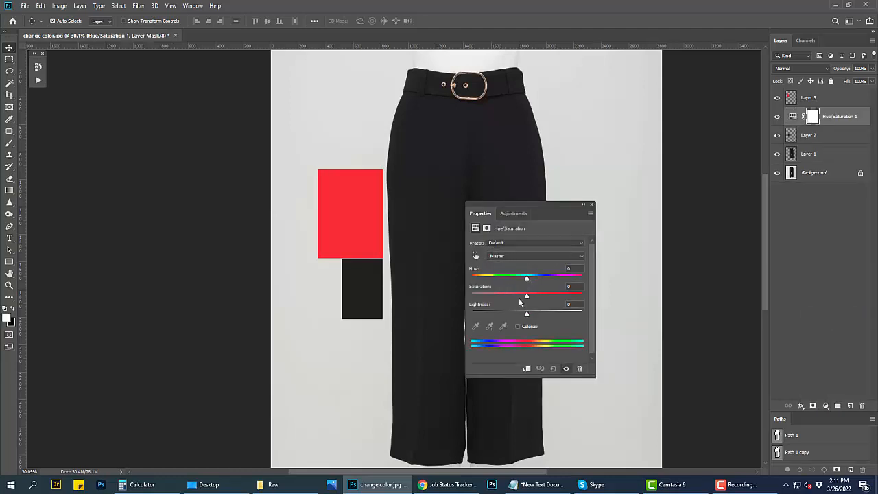
drag(526, 298, 472, 298)
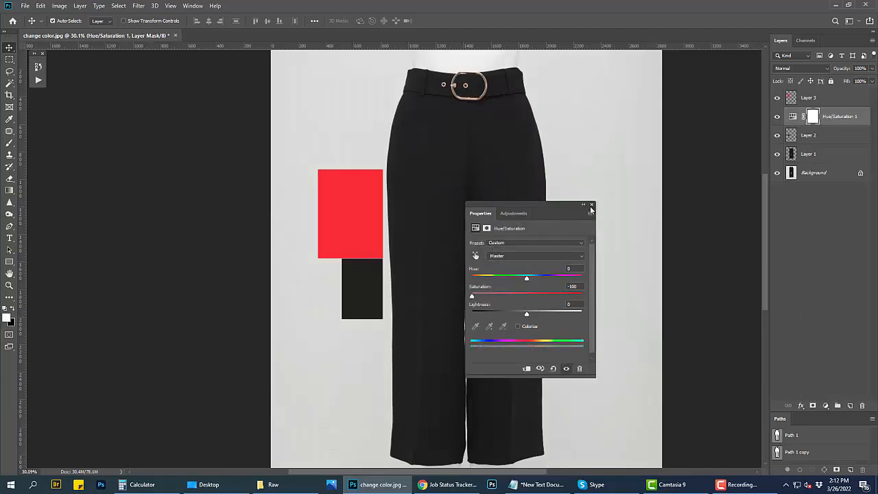
click(592, 205)
click(825, 406)
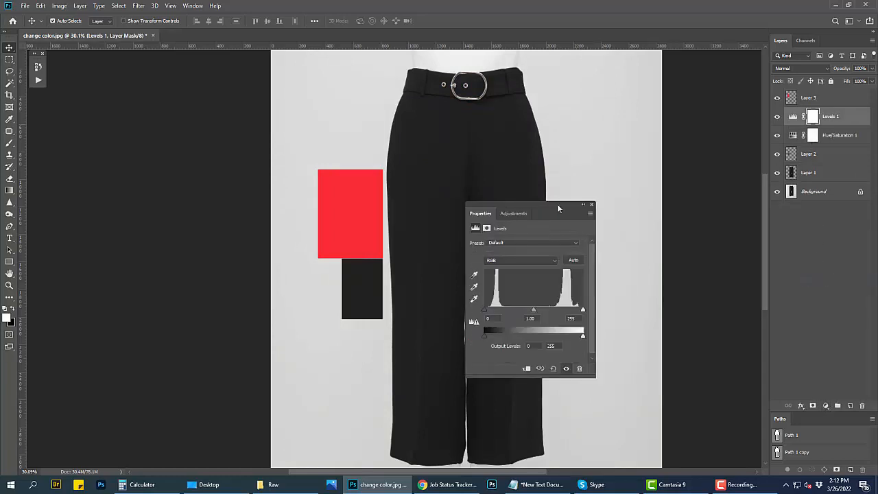
drag(554, 203, 661, 186)
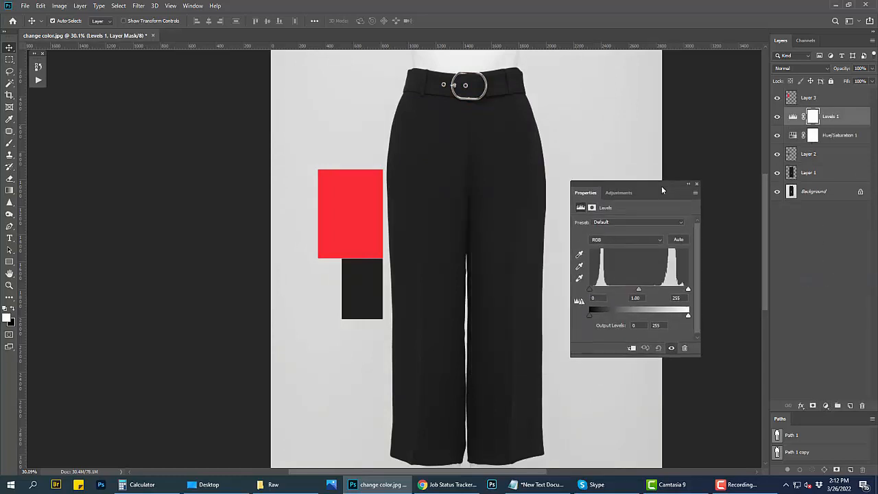
click(196, 5)
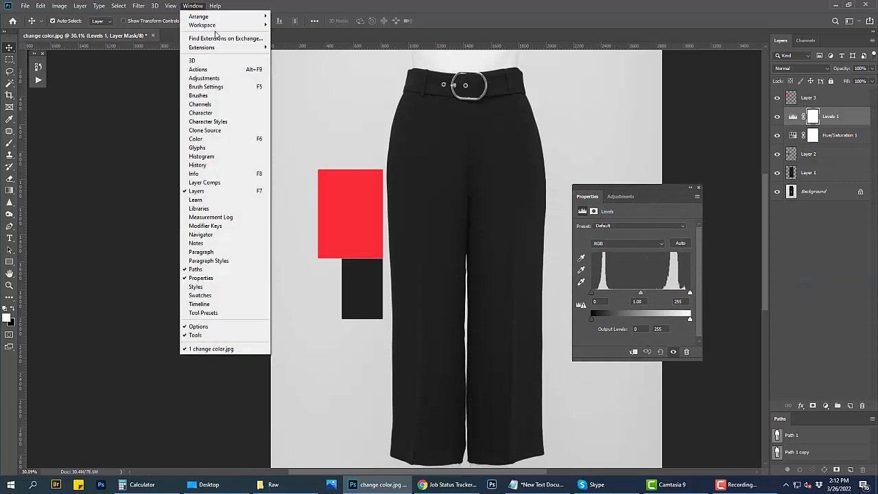
click(200, 104)
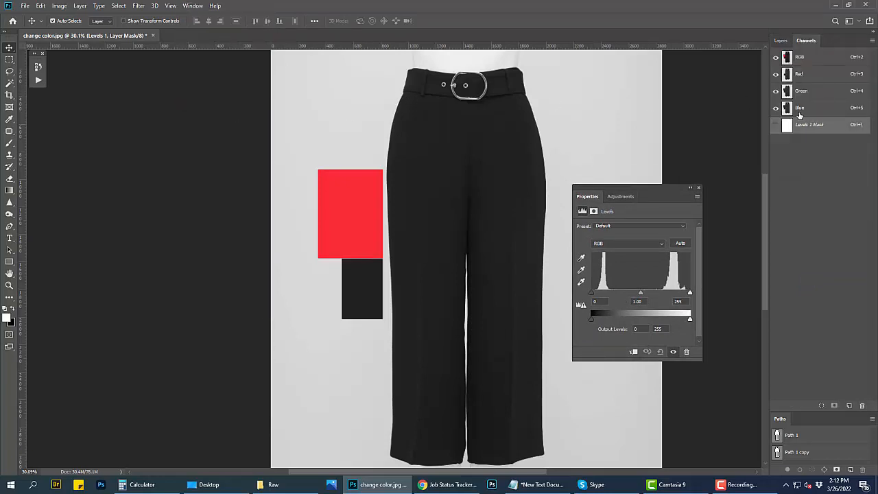
click(781, 41)
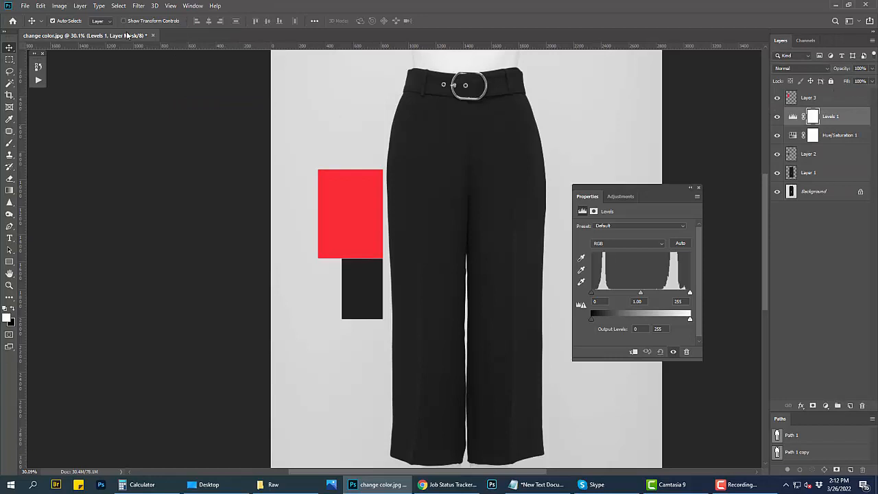
Step: Display the Histogram separately from the Navigator, in All Channels View, beside the image
click(193, 5)
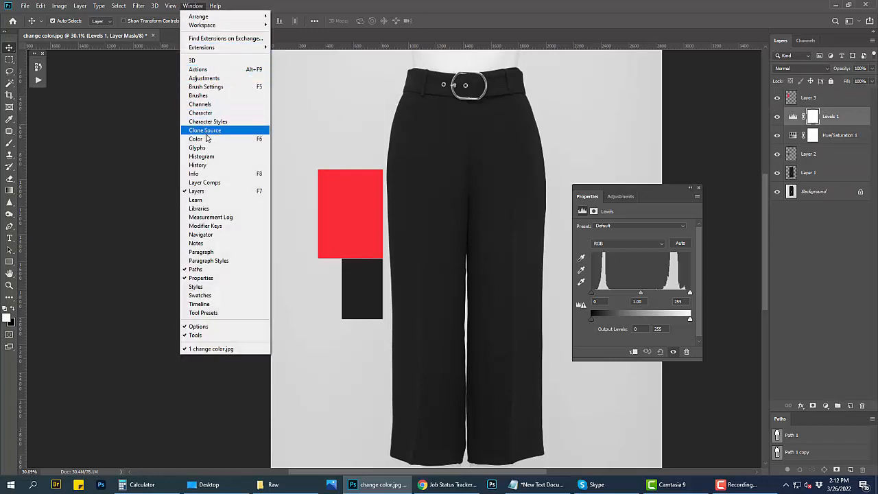
click(201, 156)
drag(530, 130, 118, 122)
click(55, 131)
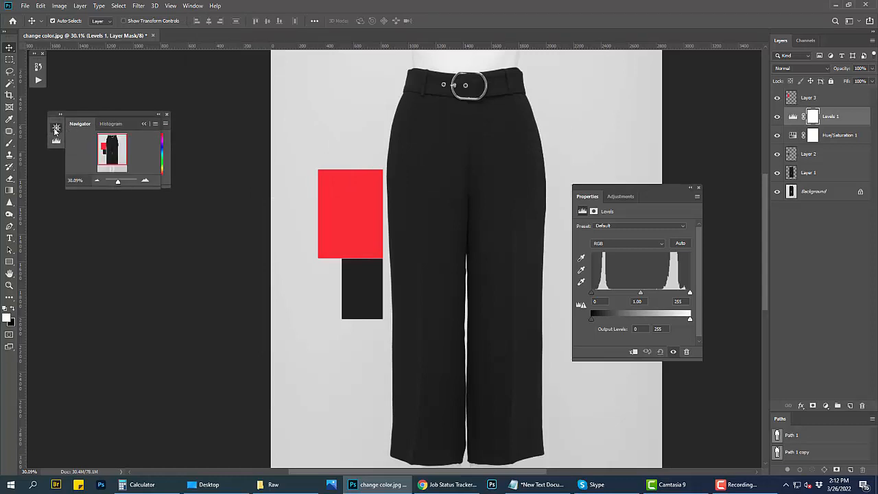
click(56, 140)
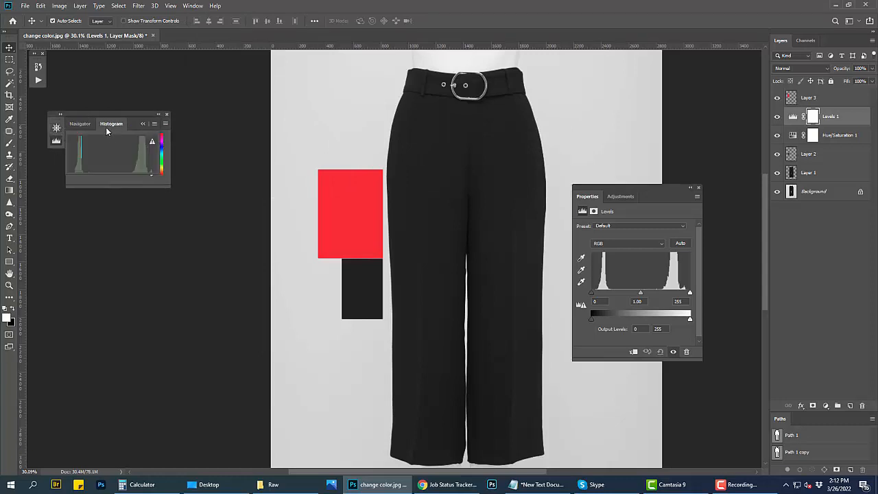
drag(115, 124, 113, 103)
click(166, 115)
click(157, 111)
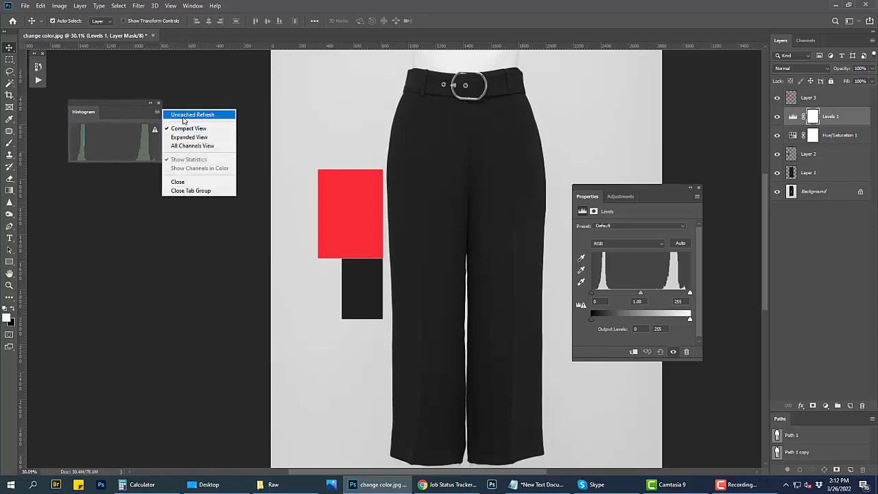
click(185, 146)
drag(128, 108, 116, 85)
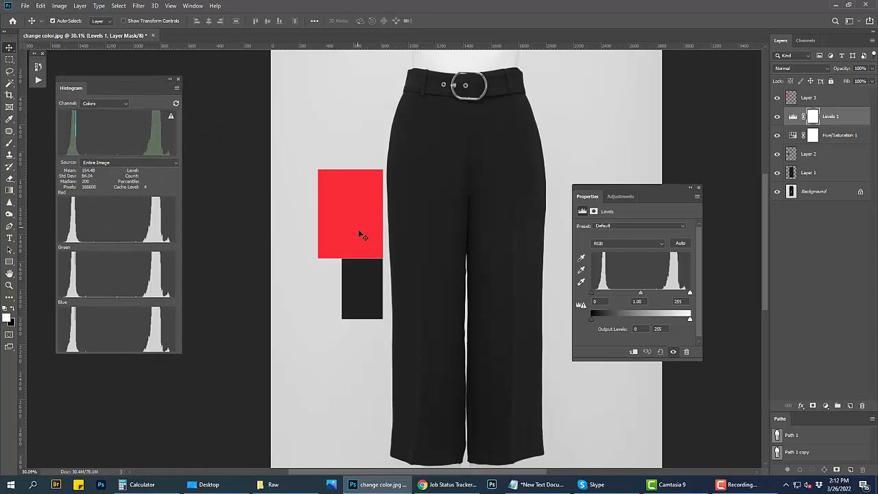
Step: Select a small rectangle inside the red swatch and another inside the dark trousers sample as one combined selection
key(m)
drag(336, 196, 363, 226)
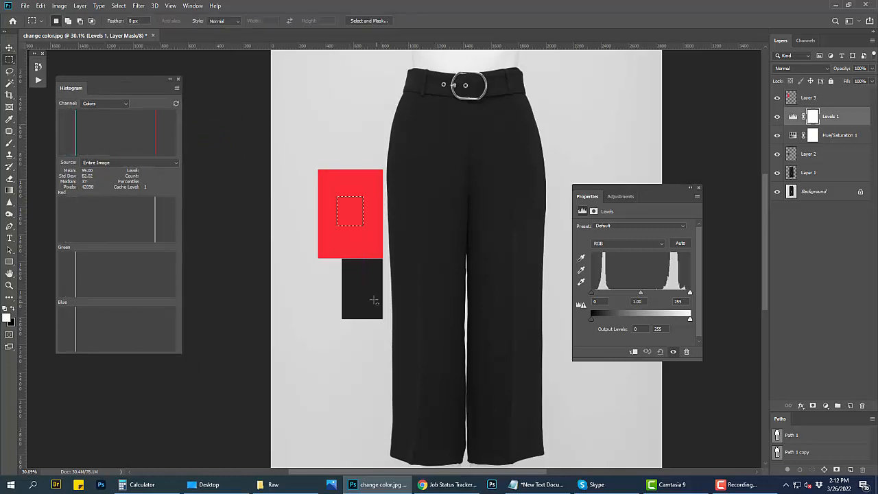
drag(351, 268, 371, 299)
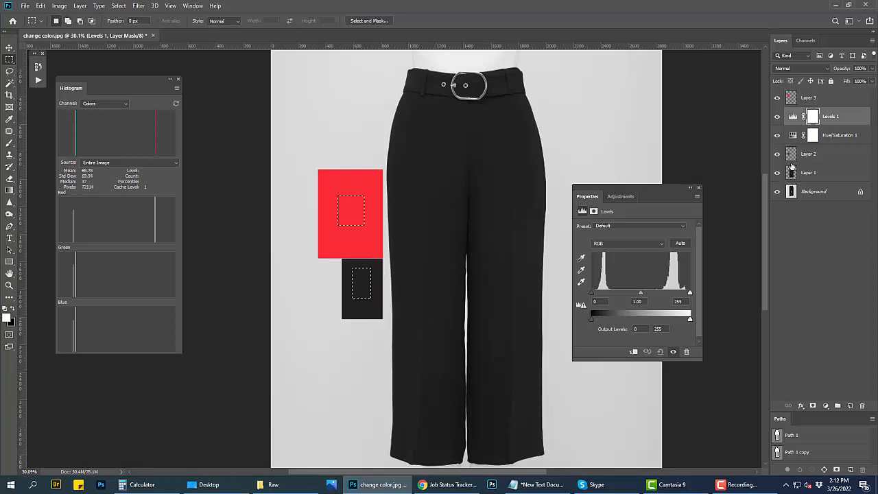
Step: In the Levels layer's red channel, raise the midtone input to 9.99 and set the white input level to 211
click(793, 118)
click(631, 245)
click(608, 259)
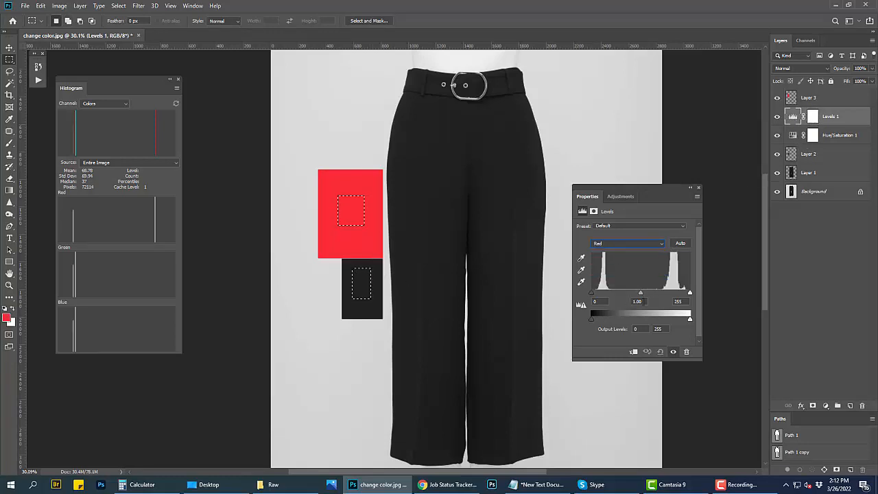
double_click(638, 301)
scroll(637, 301, down, 1)
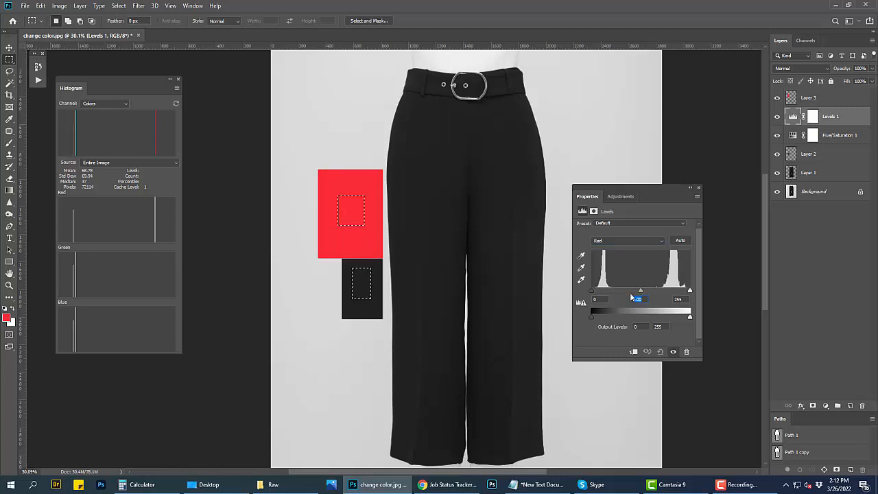
key(Up)
key(Up)
key(Up)
key(Up)
key(Up)
key(Up)
key(Up)
key(Up)
key(Up)
key(Up)
key(Up)
key(Up)
key(Up)
key(Up)
key(Up)
key(Up)
key(Up)
key(Up)
key(Up)
key(Up)
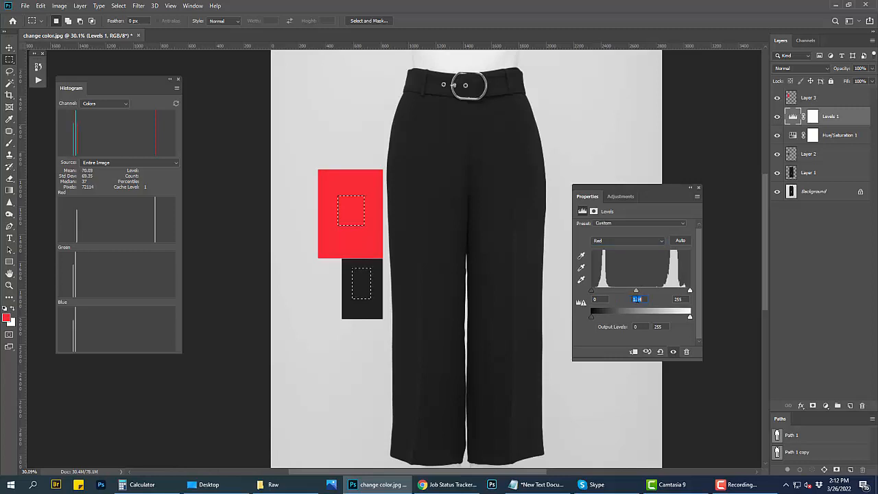
key(Up)
key(Up)
key(Up)
key(Up)
key(Up)
key(Up)
key(Up)
key(Up)
key(Up)
key(Up)
key(Up)
key(Up)
key(Up)
key(Up)
key(Up)
key(Up)
key(Up)
key(Up)
key(Up)
key(Up)
drag(625, 290, 591, 290)
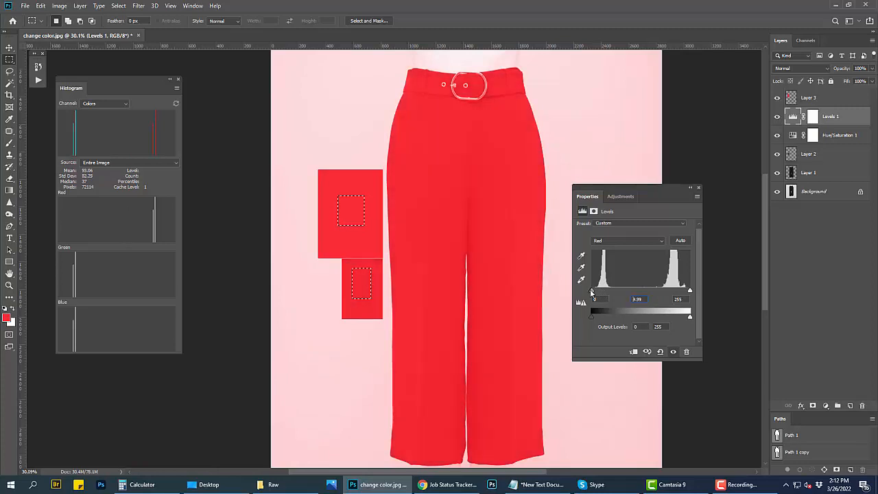
drag(691, 292, 674, 292)
Step: Set the Levels midtone input to 1.08 for the green channel and 1.07 for the blue channel
click(618, 240)
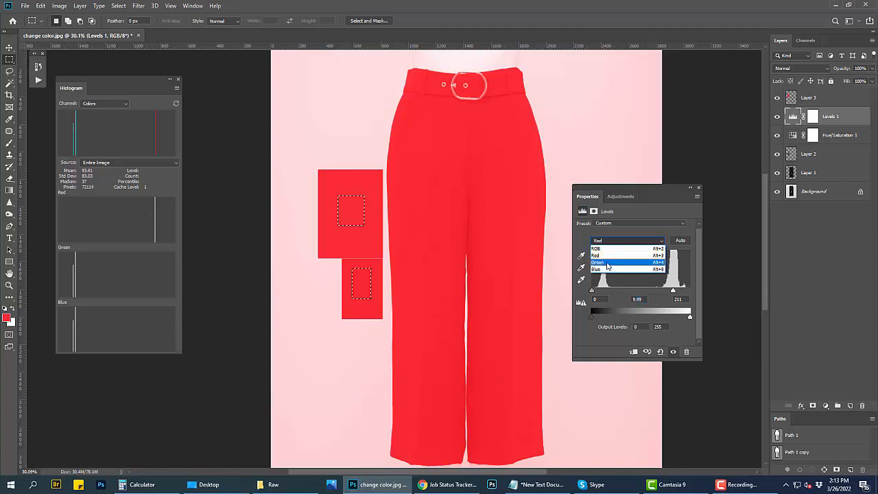
click(611, 259)
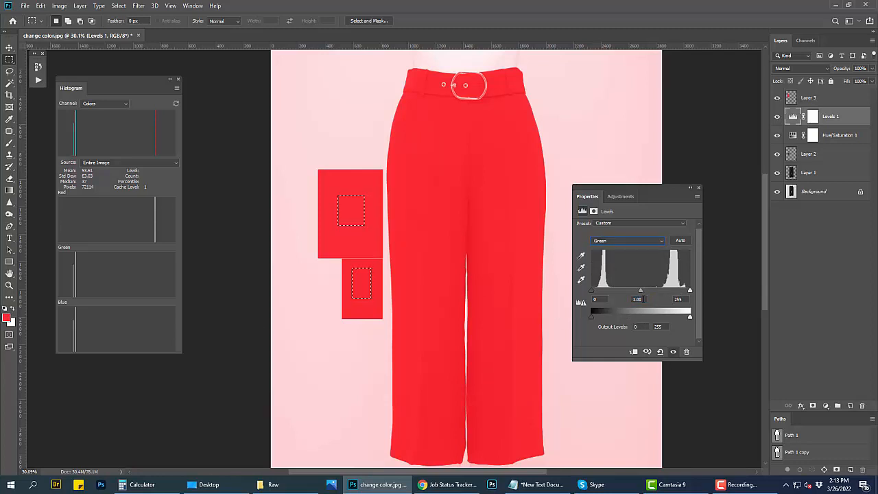
drag(641, 292, 638, 293)
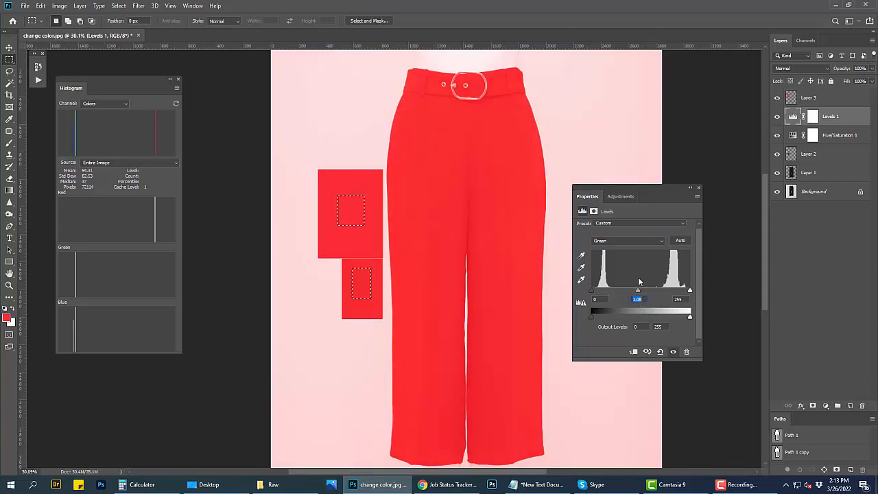
click(625, 242)
click(629, 270)
drag(641, 291, 639, 291)
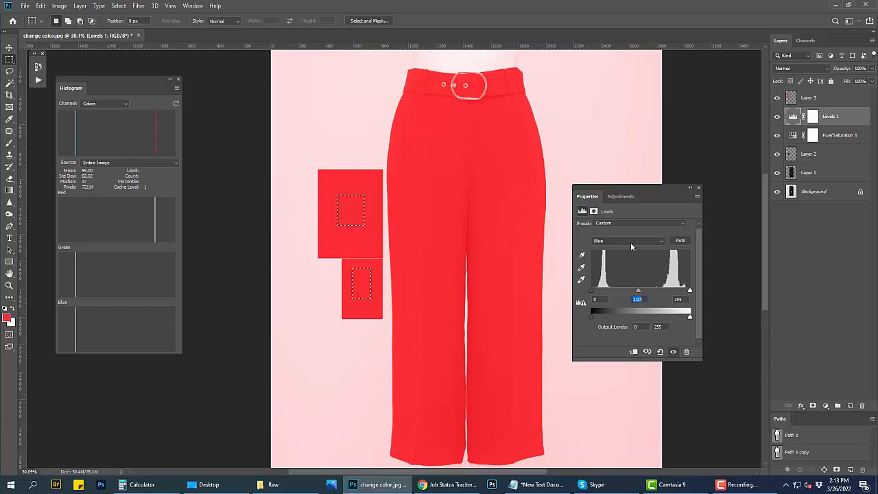
Step: Restore the red channel's white input to 255, raise its black output level until the sample's histogram line matches the swatch's, and close the Levels settings
click(630, 242)
click(609, 254)
drag(674, 291, 691, 292)
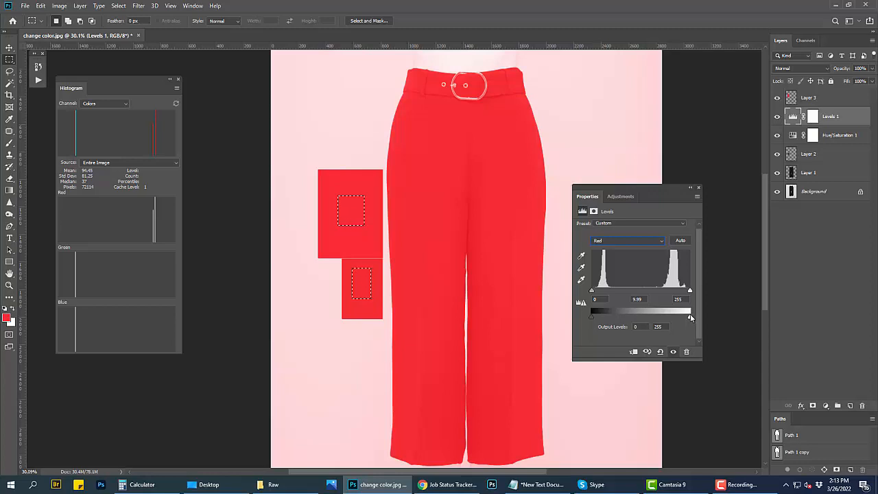
drag(690, 318, 692, 319)
drag(597, 315, 598, 316)
click(698, 188)
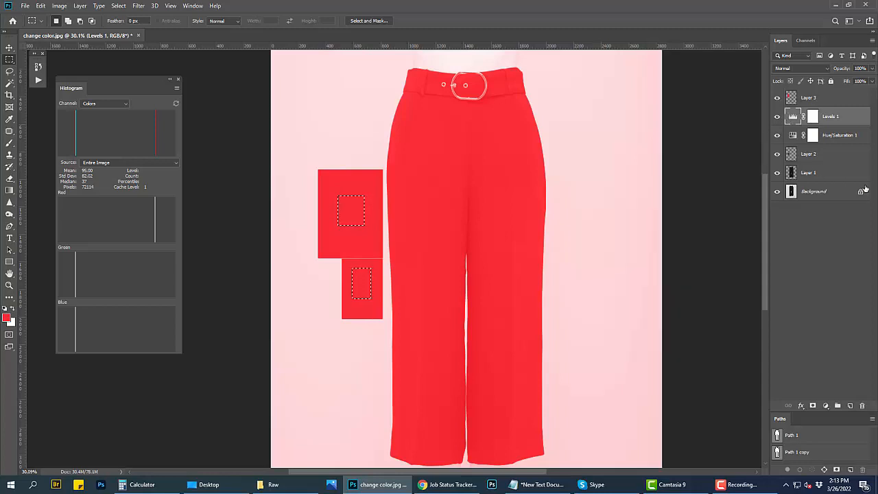
Step: Deselect, group the Levels 1 and Hue/Saturation 1 layers, and mask the group with a selection loaded from Path 1 copy
key(ctrl+d)
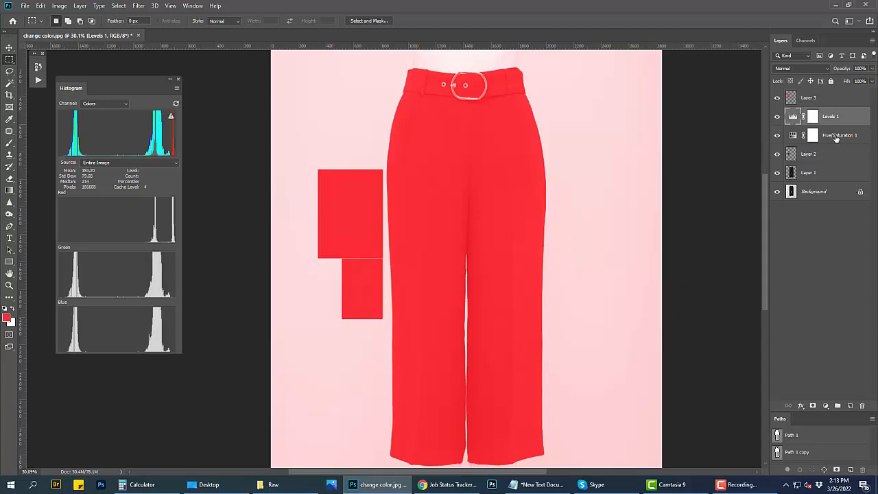
shift+click(843, 142)
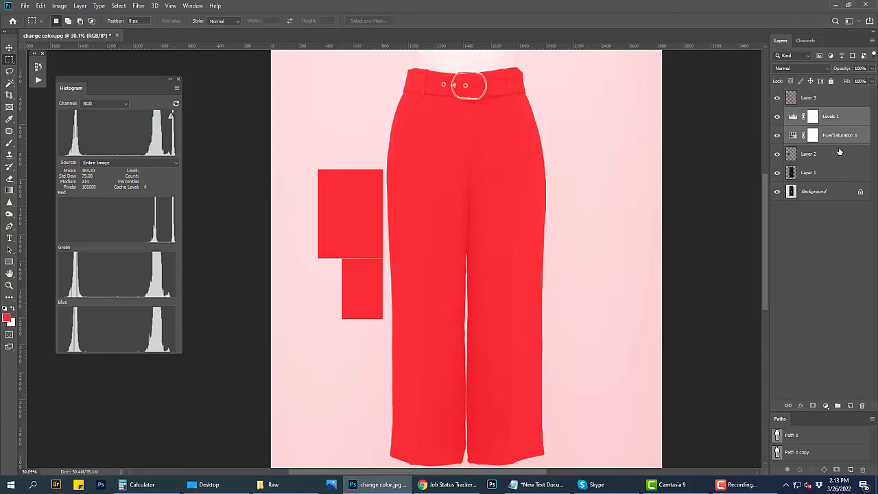
key(ctrl+g)
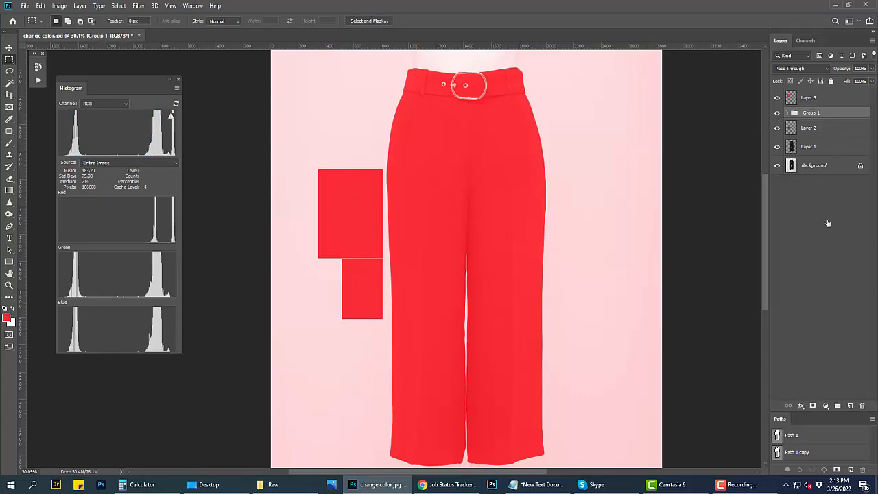
ctrl+click(777, 453)
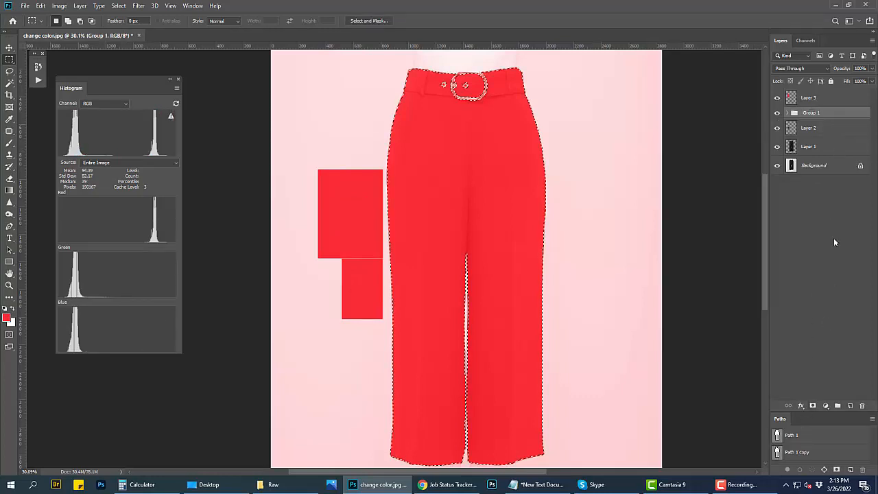
click(812, 406)
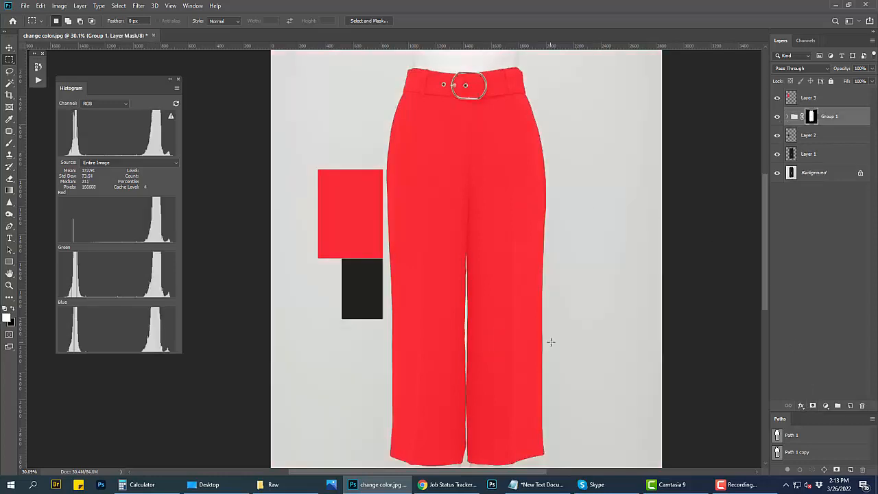
Step: Compare the masked red recolor with the original black trousers by repeatedly showing only the Background layer and restoring all layers
mouse_move(467, 179)
mouse_down()
mouse_move(490, 206)
mouse_move(469, 196)
mouse_up()
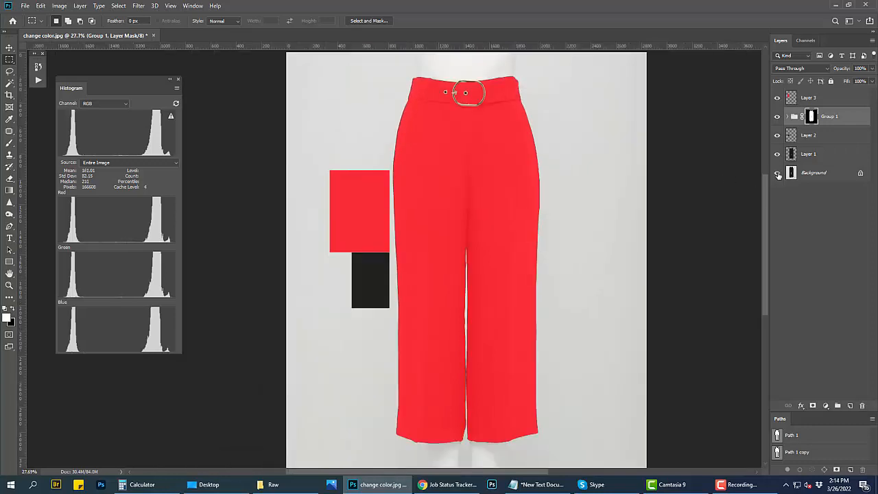
alt+click(778, 173)
alt+click(778, 173)
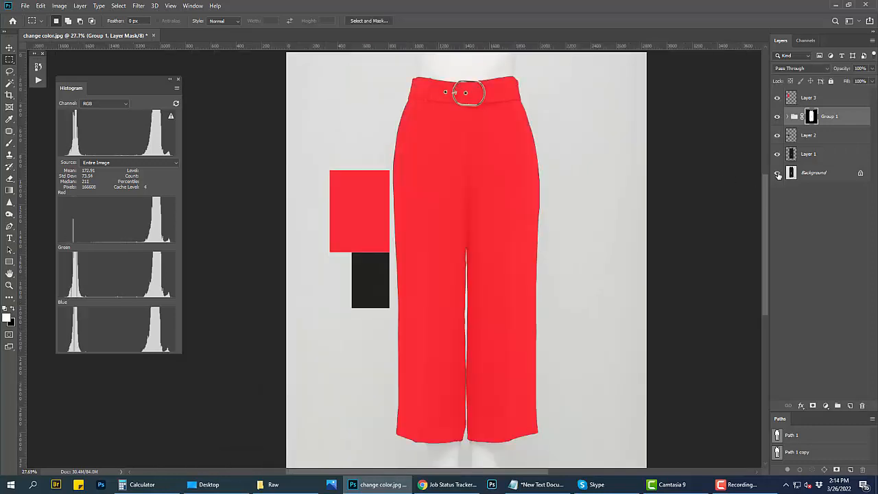
alt+click(778, 173)
alt+click(778, 173)
alt+click(777, 172)
alt+click(778, 173)
alt+click(778, 173)
alt+click(777, 172)
alt+click(777, 173)
alt+click(778, 173)
alt+click(778, 173)
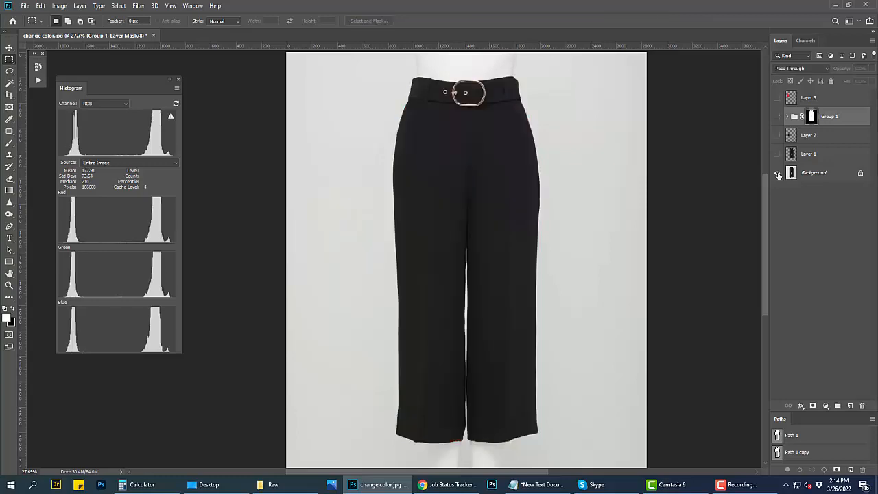
alt+click(778, 173)
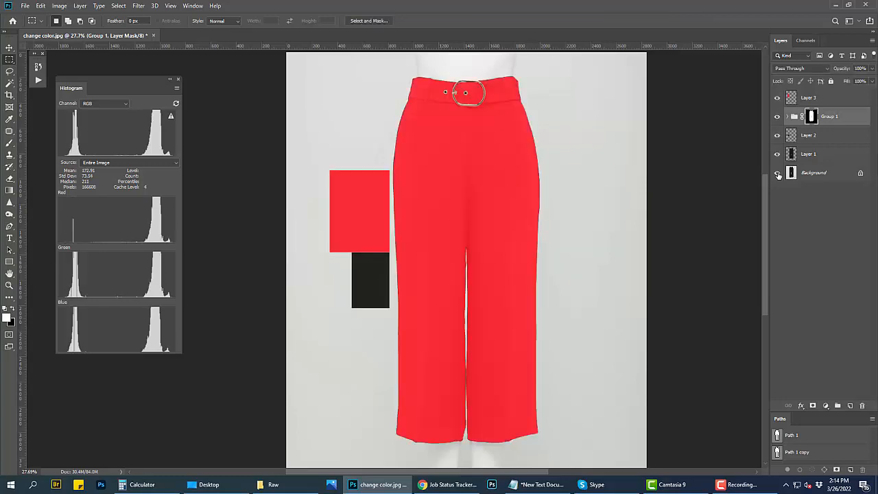
Step: Add a white (ffffff) Solid Color fill layer directly above the Background layer
click(816, 173)
click(825, 405)
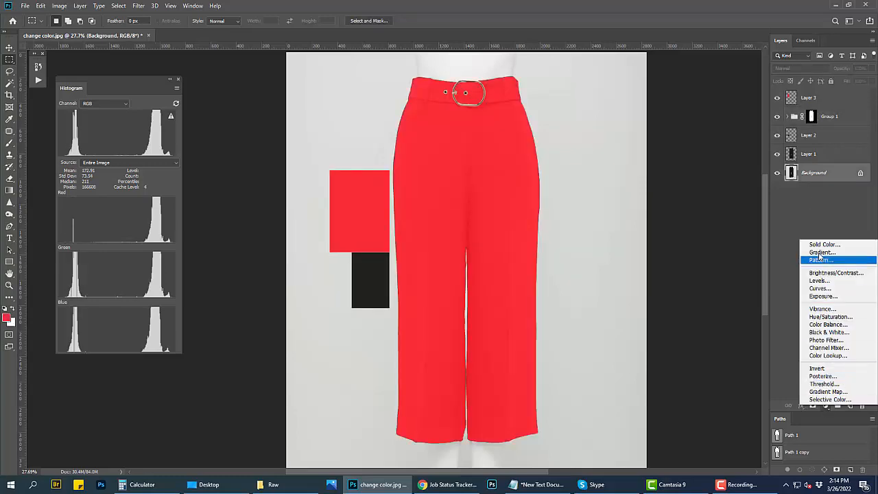
click(779, 241)
click(444, 161)
click(304, 106)
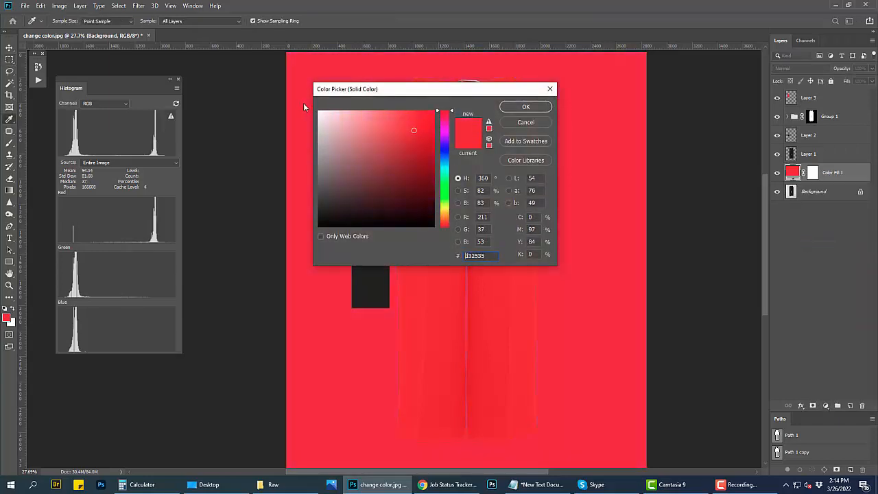
drag(336, 117, 306, 100)
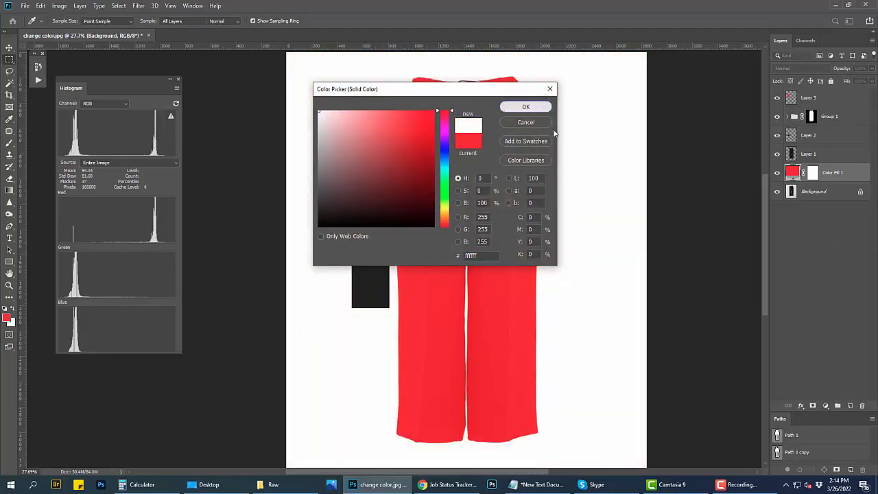
click(525, 106)
Step: Inspect the red trousers on the white background and compare them with the original photo by toggling the other layers' visibility
alt+click(776, 192)
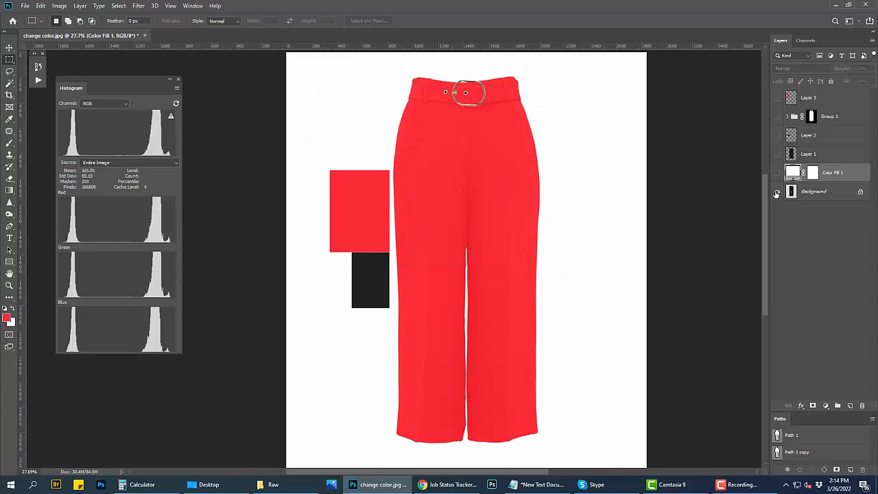
alt+click(776, 192)
drag(438, 144, 457, 142)
drag(528, 328, 511, 357)
drag(522, 379, 514, 216)
drag(525, 347, 539, 362)
drag(495, 185, 529, 249)
key(ctrl+0)
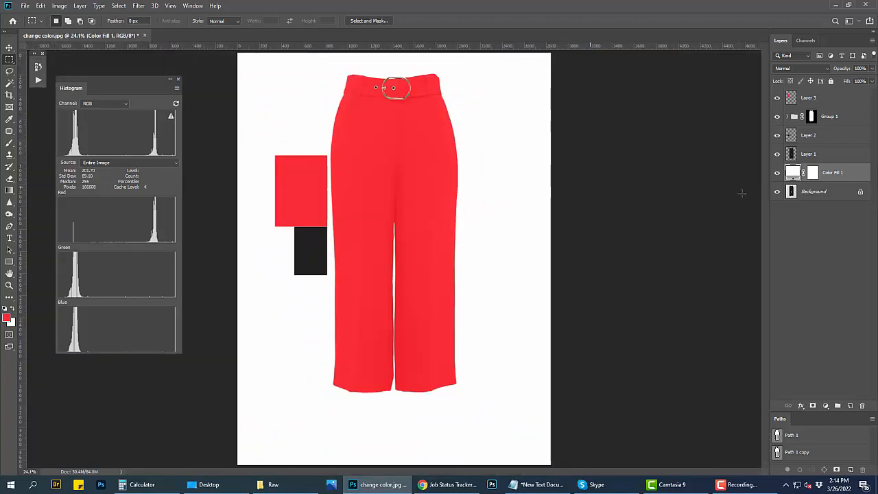
alt+click(777, 193)
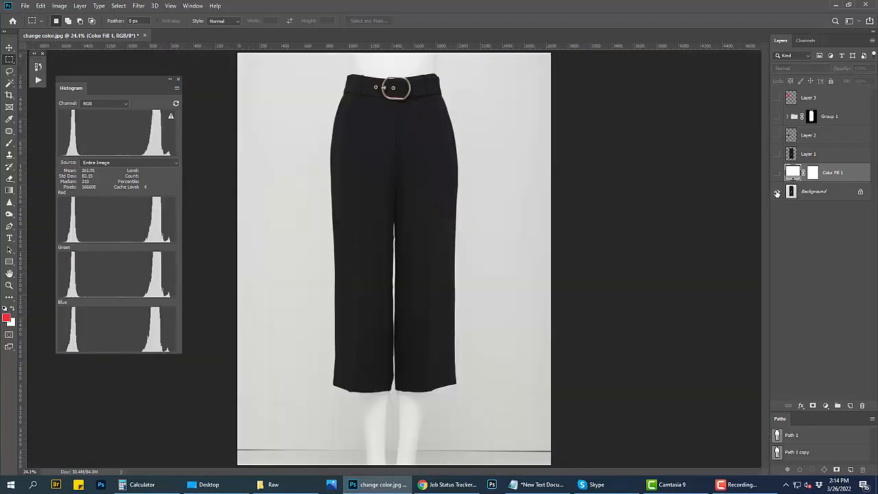
alt+click(777, 194)
alt+click(777, 194)
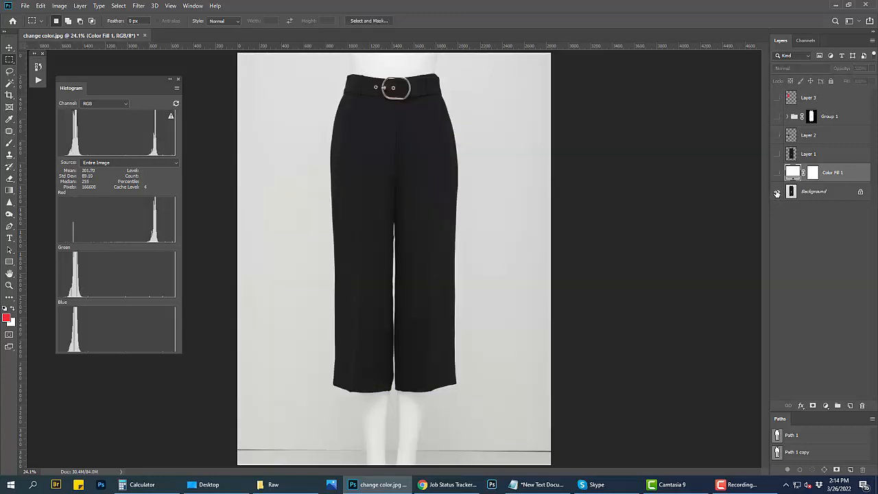
alt+click(777, 193)
Step: Add a Brightness/Contrast adjustment above Levels 1 inside the group and lower its contrast to -27
scroll(419, 231, up, 1)
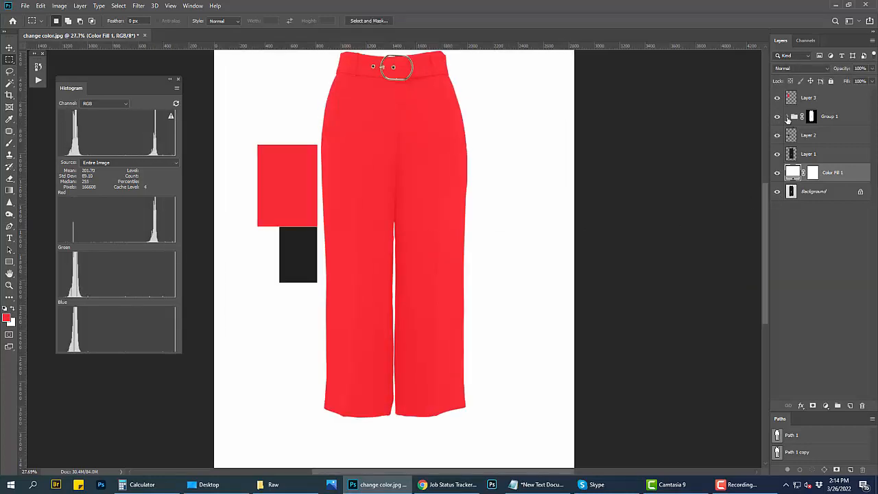
click(787, 118)
click(839, 140)
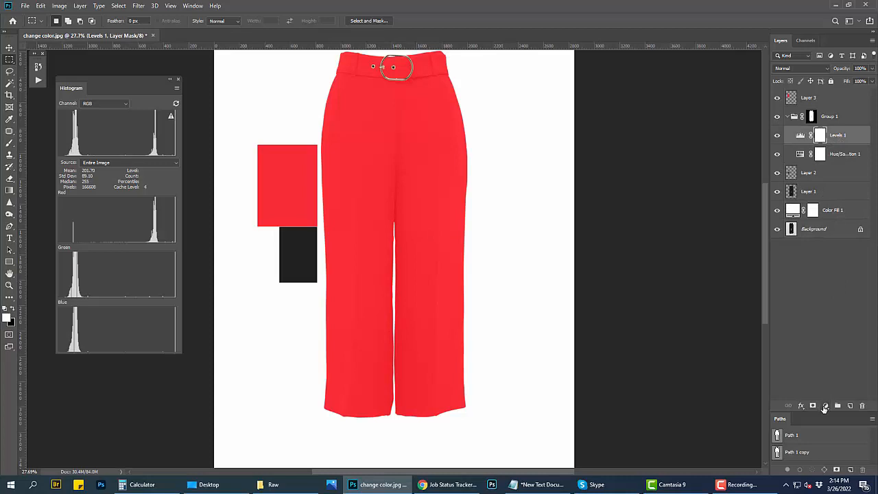
click(825, 406)
click(836, 274)
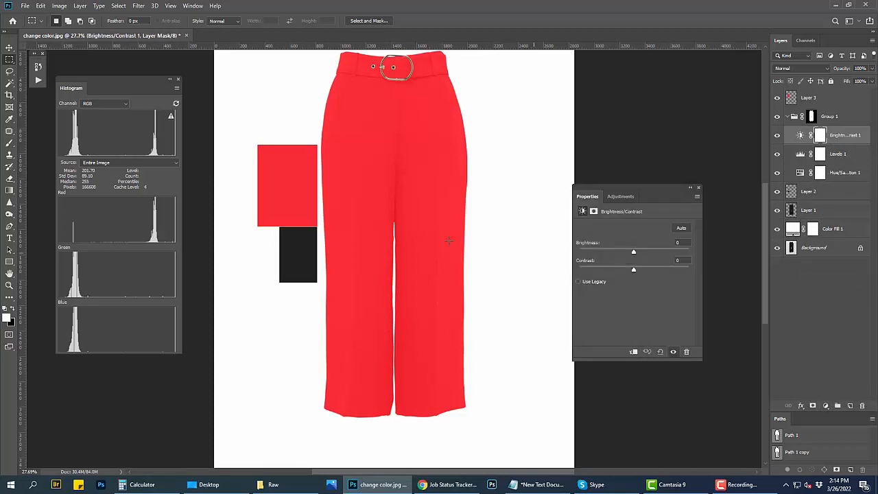
drag(408, 220, 414, 240)
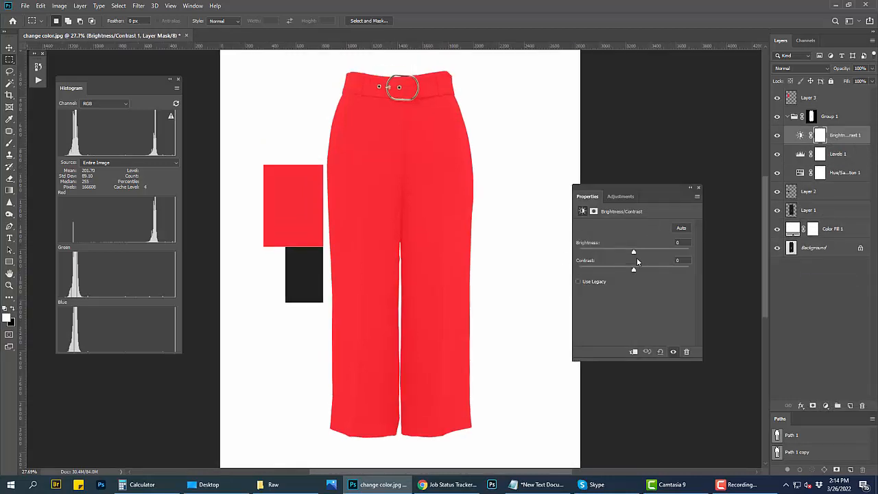
drag(635, 271, 604, 267)
Step: Move the red swatch to overlap the trousers' left edge and set the Brightness/Contrast layer's contrast to -20
key(v)
drag(286, 208, 336, 205)
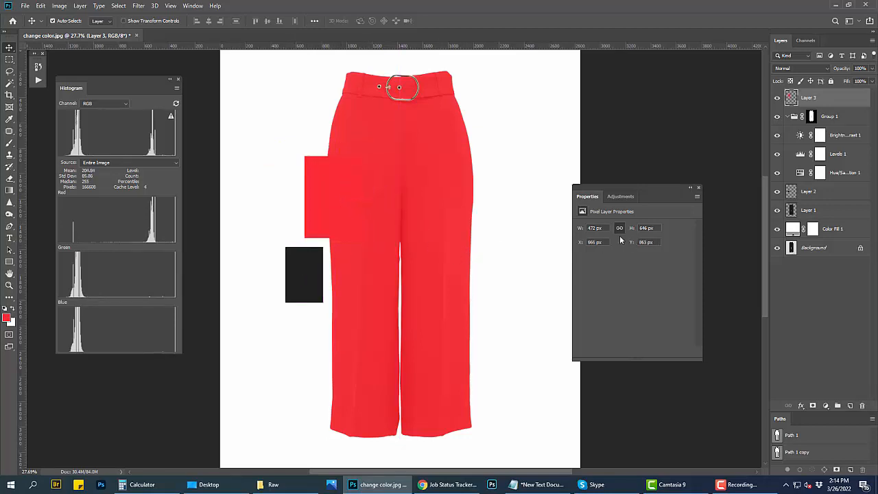
click(621, 196)
click(587, 196)
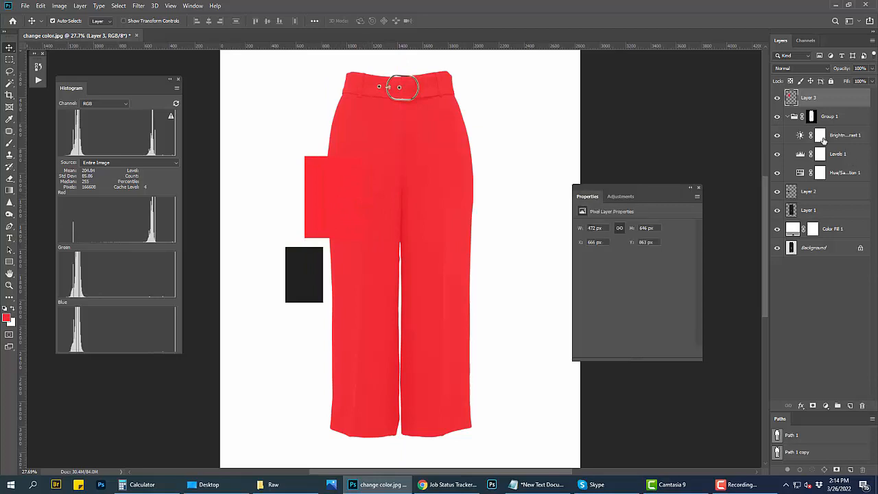
click(800, 136)
scroll(388, 237, up, 3)
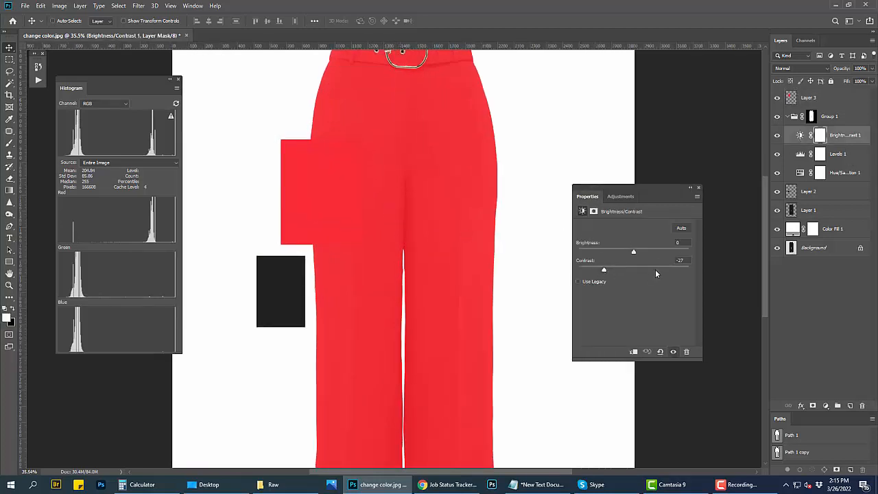
drag(603, 271, 629, 253)
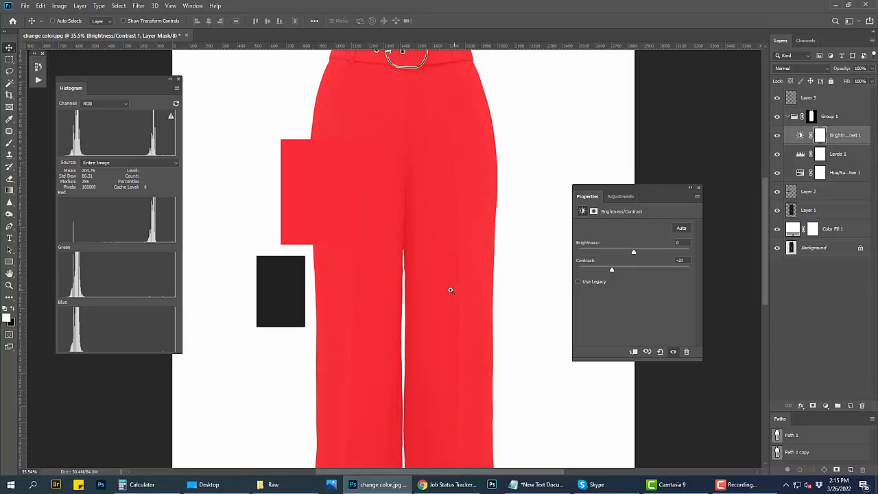
Step: Move the red swatch fully onto the upper trousers, set the Brightness/Contrast layer's brightness to 2, and close its settings
scroll(451, 288, down, 2)
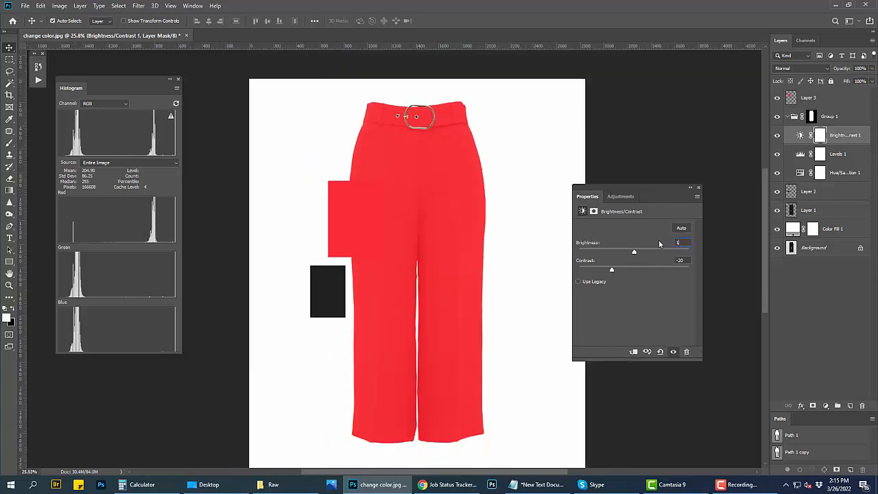
scroll(374, 242, up, 1)
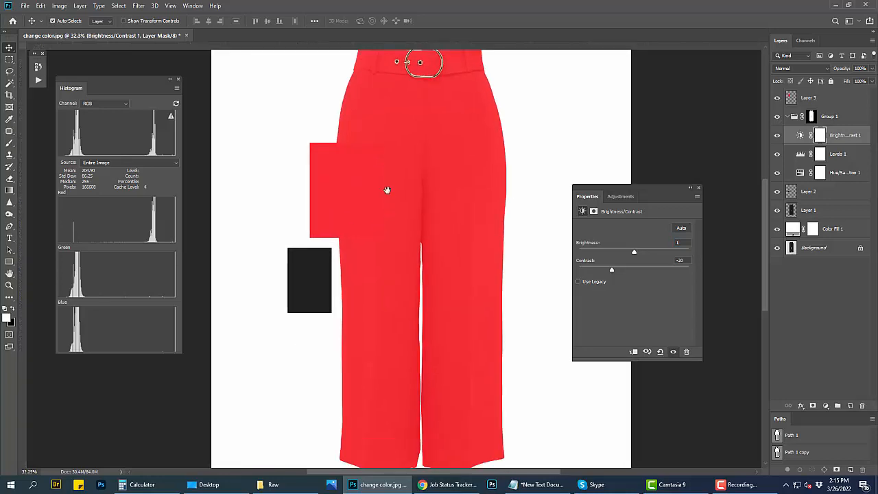
click(357, 207)
drag(356, 205, 430, 200)
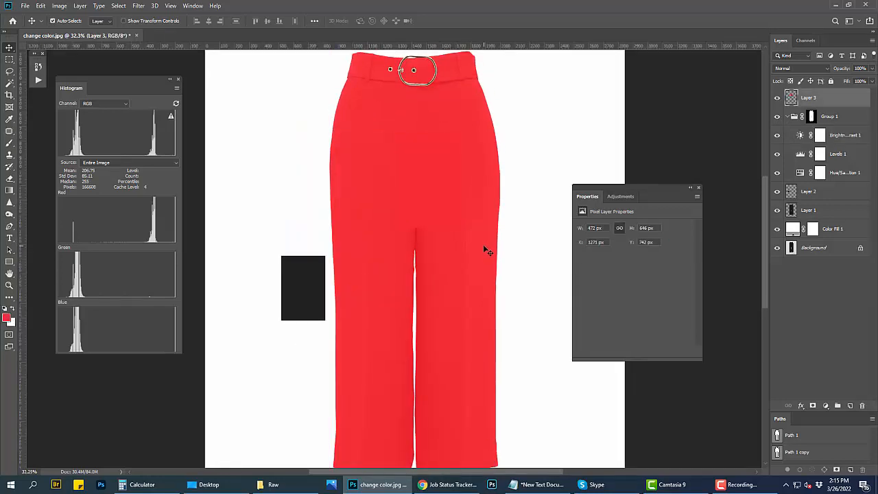
click(799, 135)
key(Up)
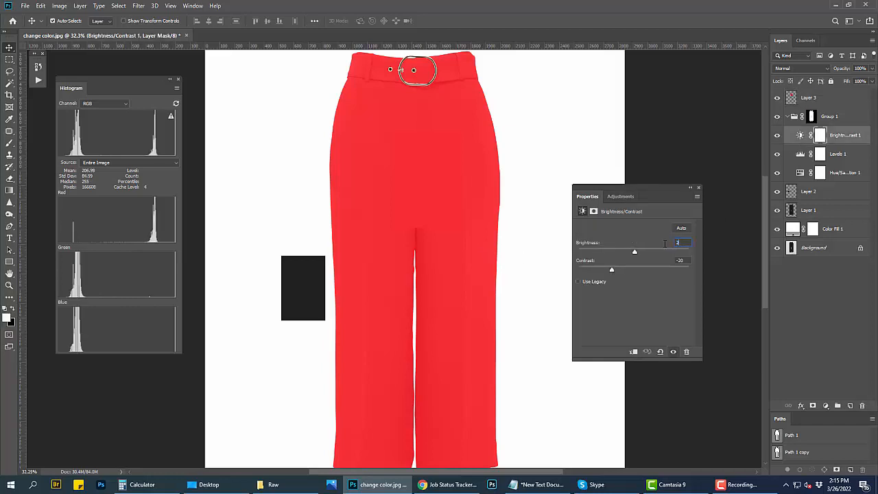
click(698, 187)
Step: Check the swatch against the fabric up close and move it back onto the white background beside the trousers
scroll(412, 212, up, 1)
scroll(457, 251, down, 3)
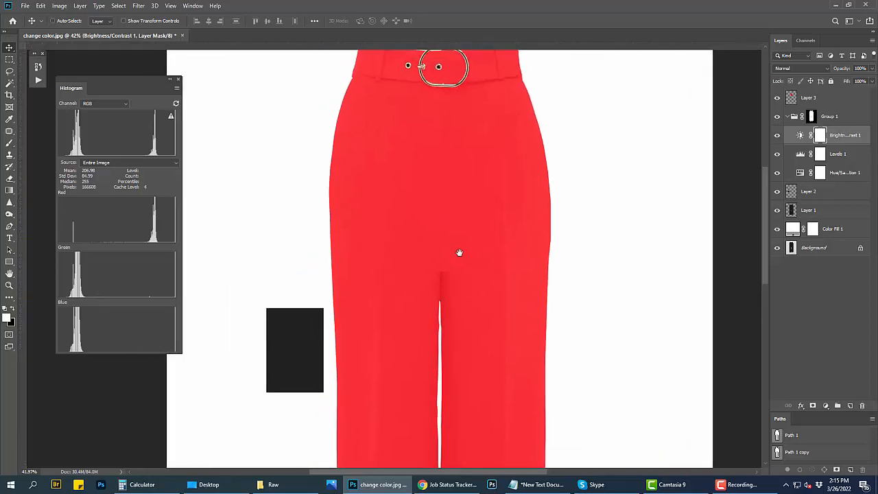
drag(448, 226, 341, 208)
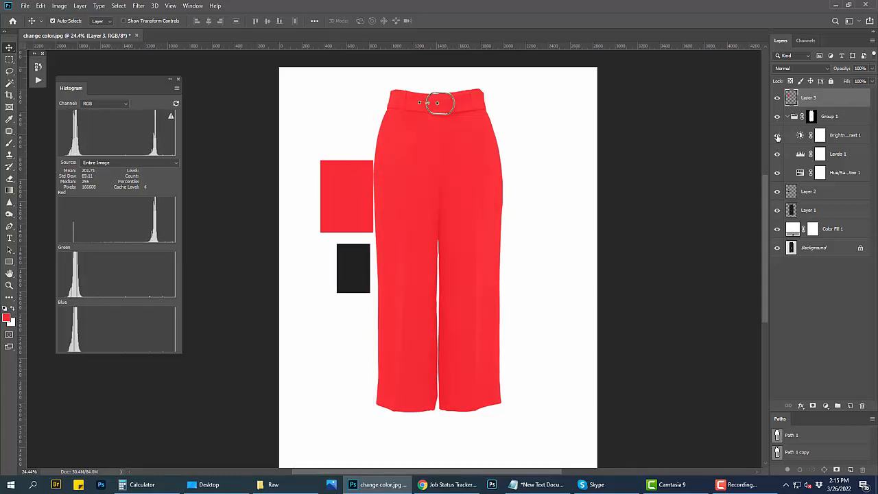
Step: Compare the final recolor with the original Background photo and collapse the masked adjustment group
alt+click(777, 247)
alt+click(777, 249)
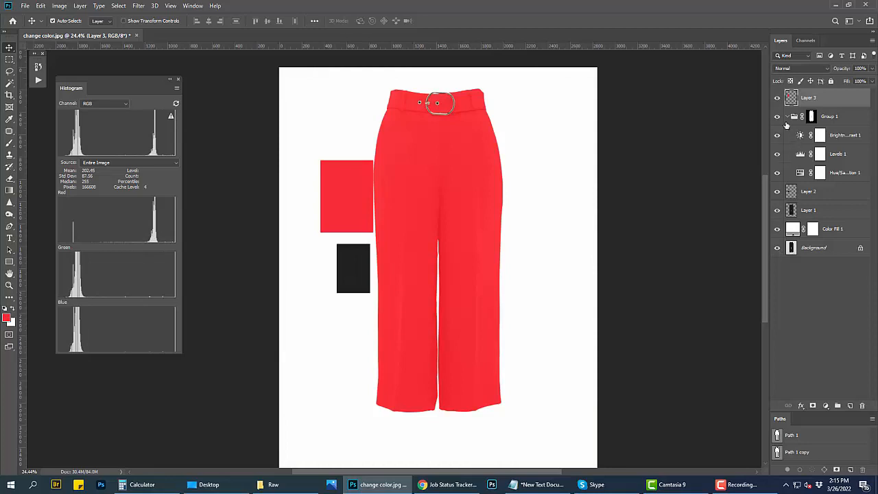
click(810, 117)
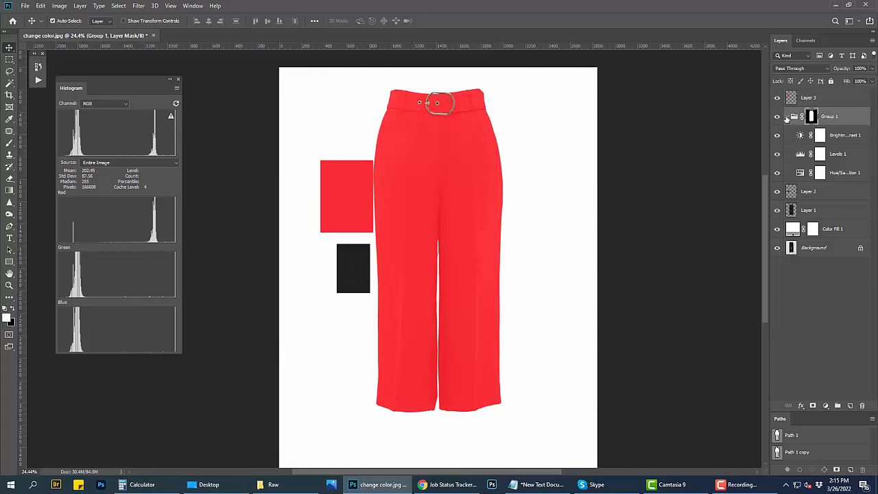
click(787, 116)
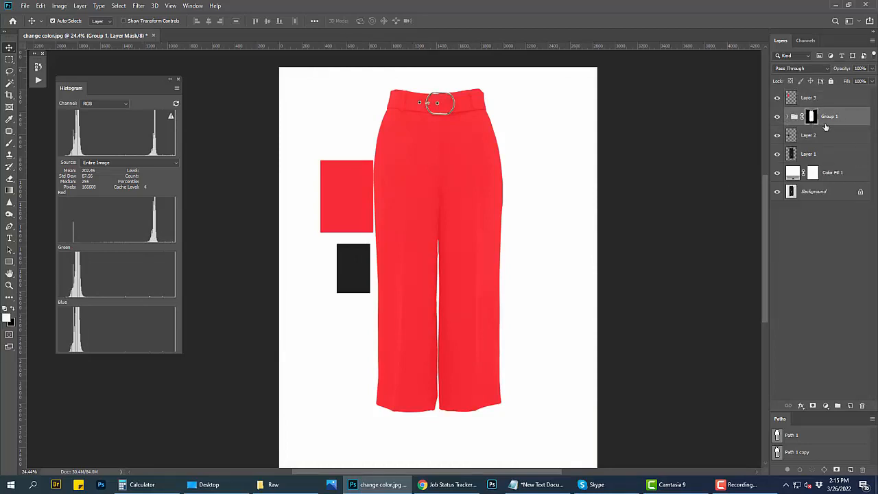